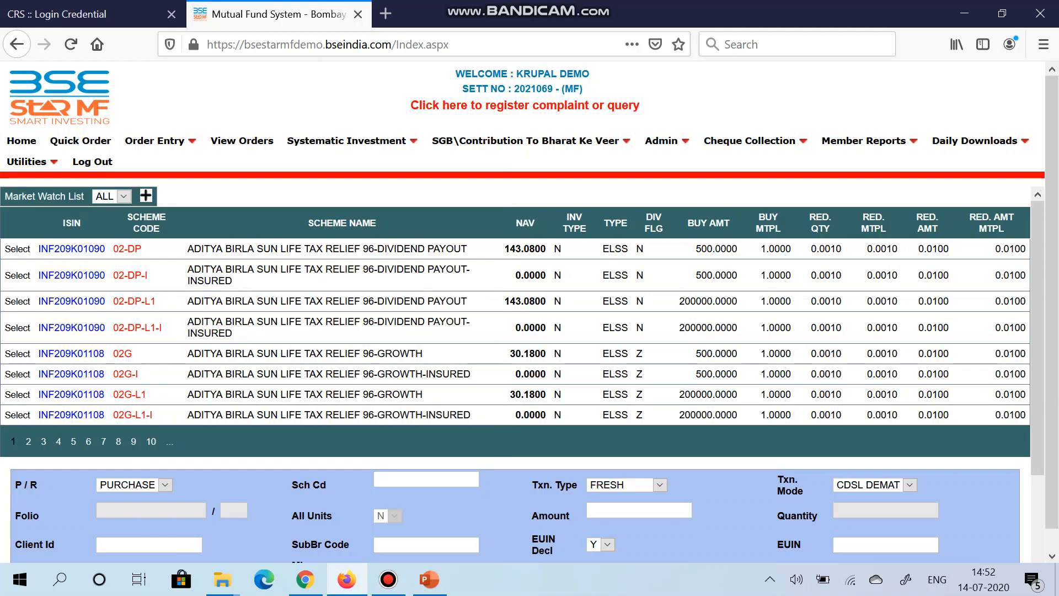
Step: Open the Client Master maintenance form and enter the client code for the new client
mouse_move(667, 141)
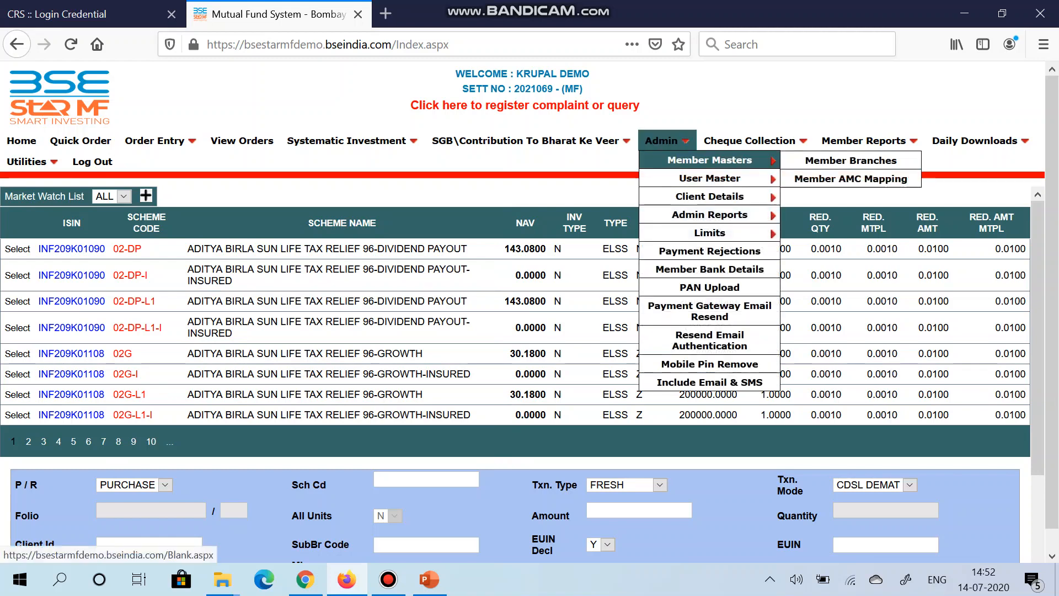
mouse_move(710, 196)
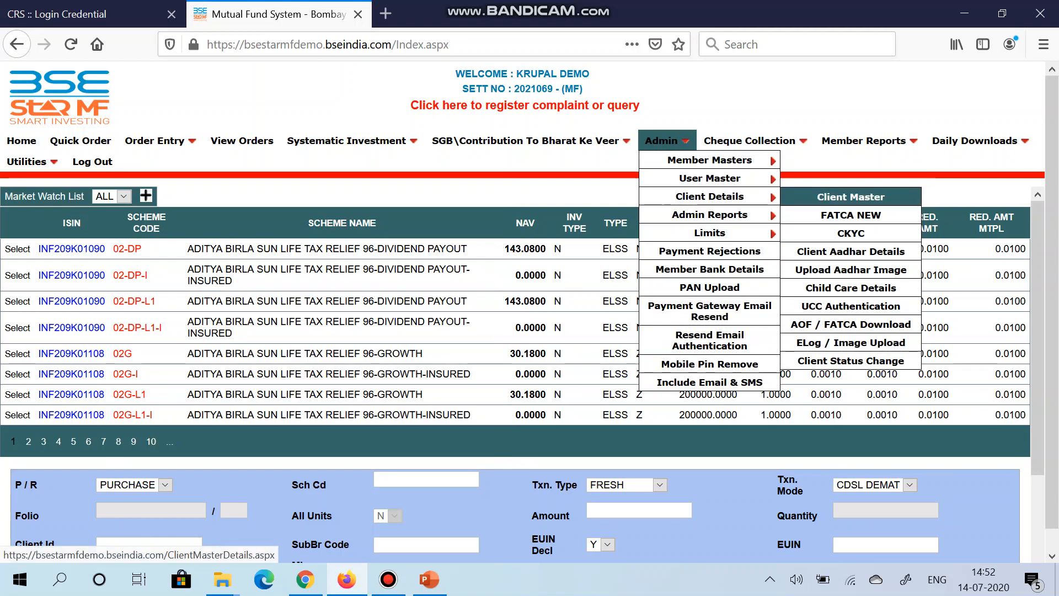
left_click(851, 197)
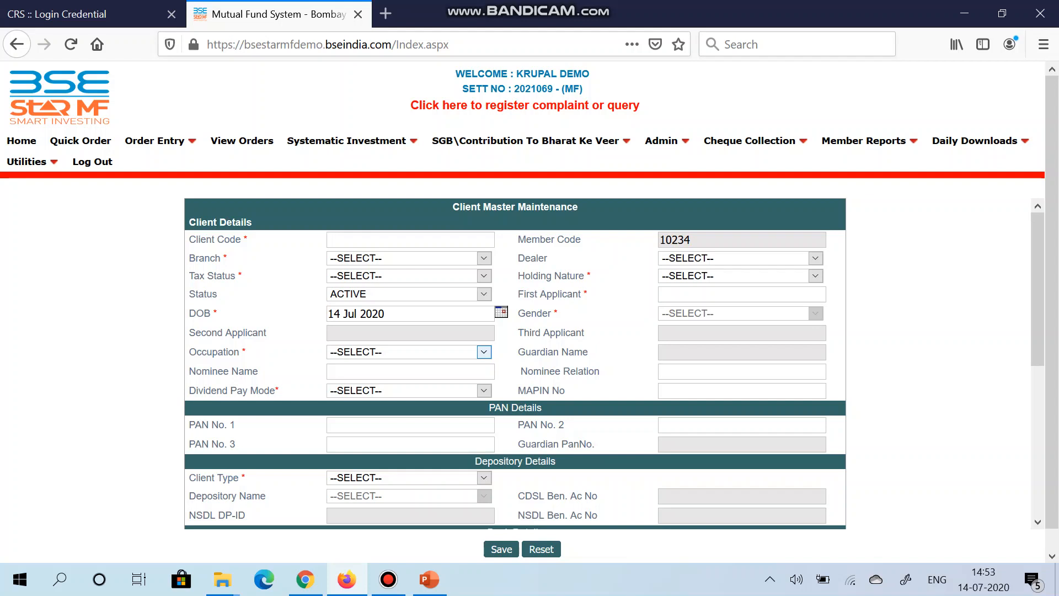
type("test")
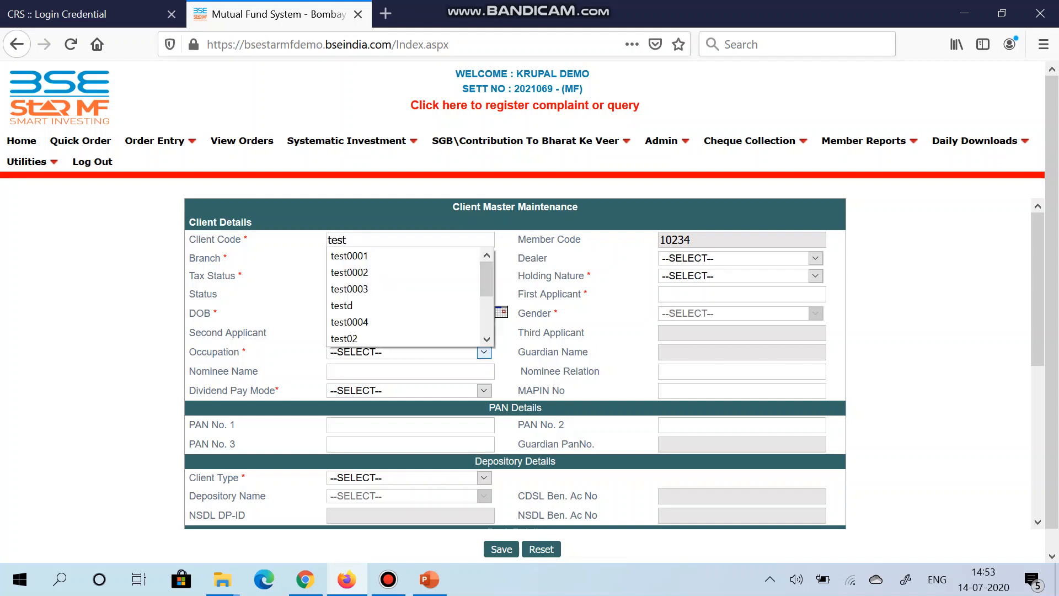
type("0004")
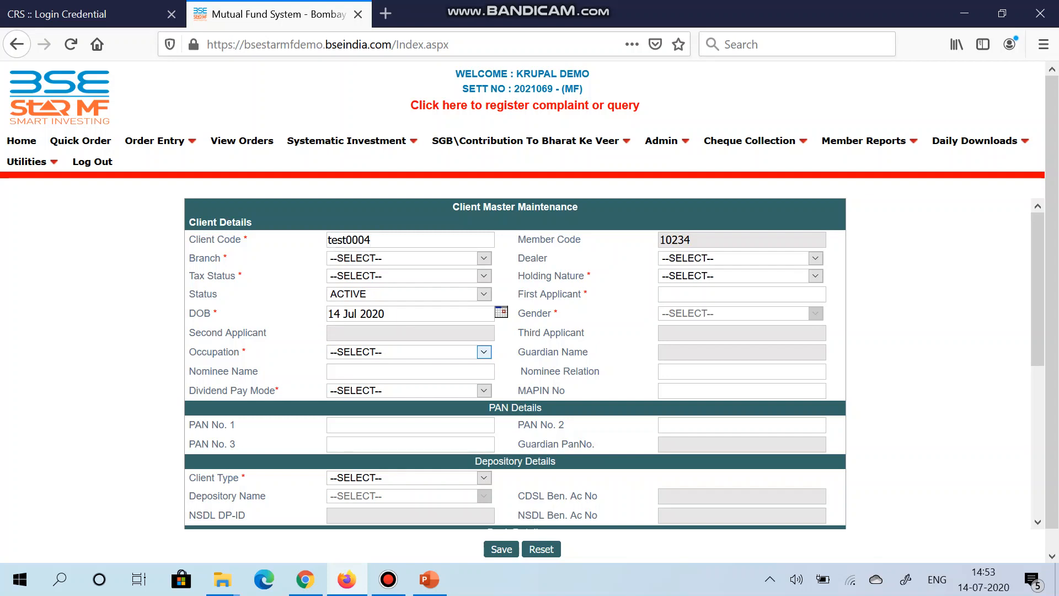
Step: Set the client's branch to CORPBRANCH and the tax status to INDIVIDUAL
left_click(484, 259)
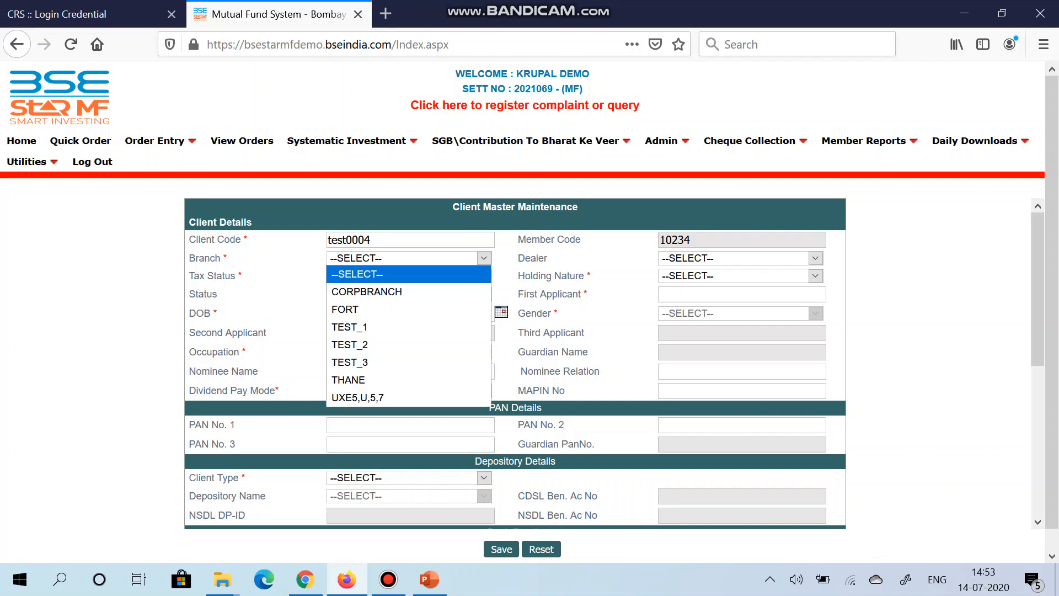
key("Down")
key("Return")
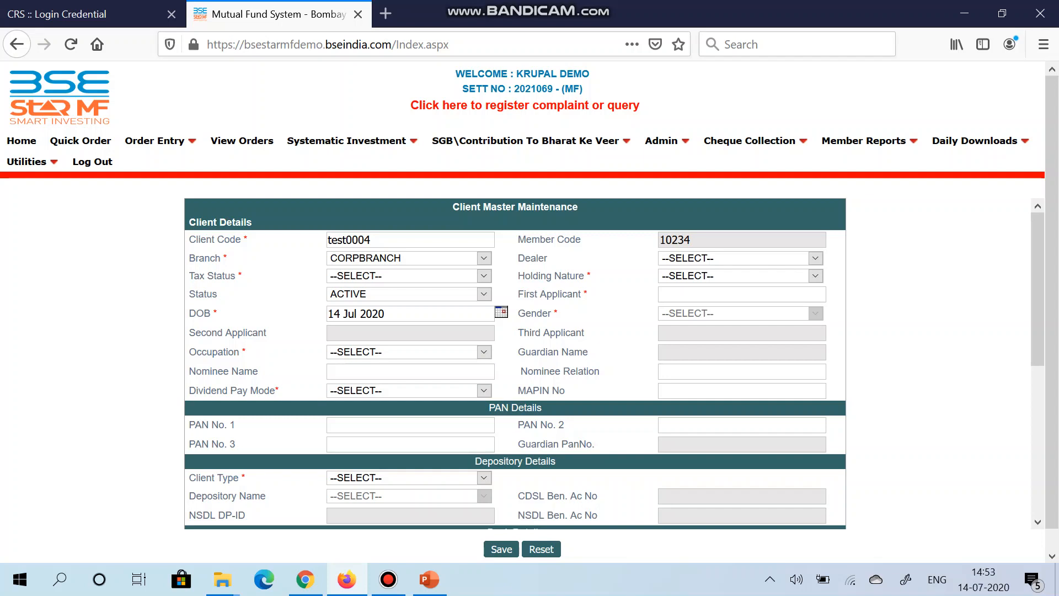
left_click(484, 276)
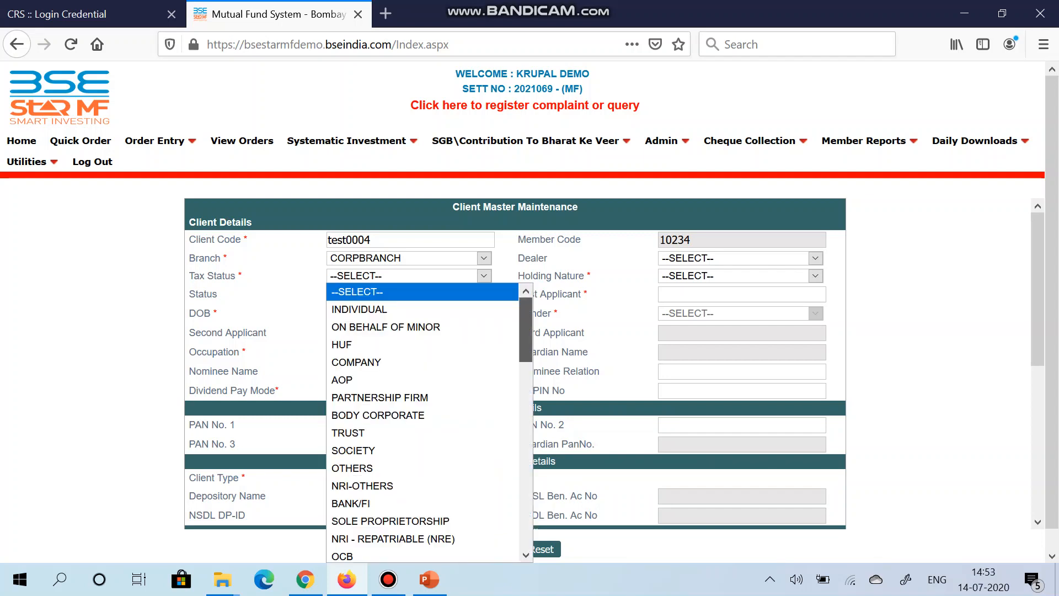
mouse_move(526, 327)
left_mouse_down()
mouse_move(526, 511)
mouse_move(526, 329)
left_mouse_up()
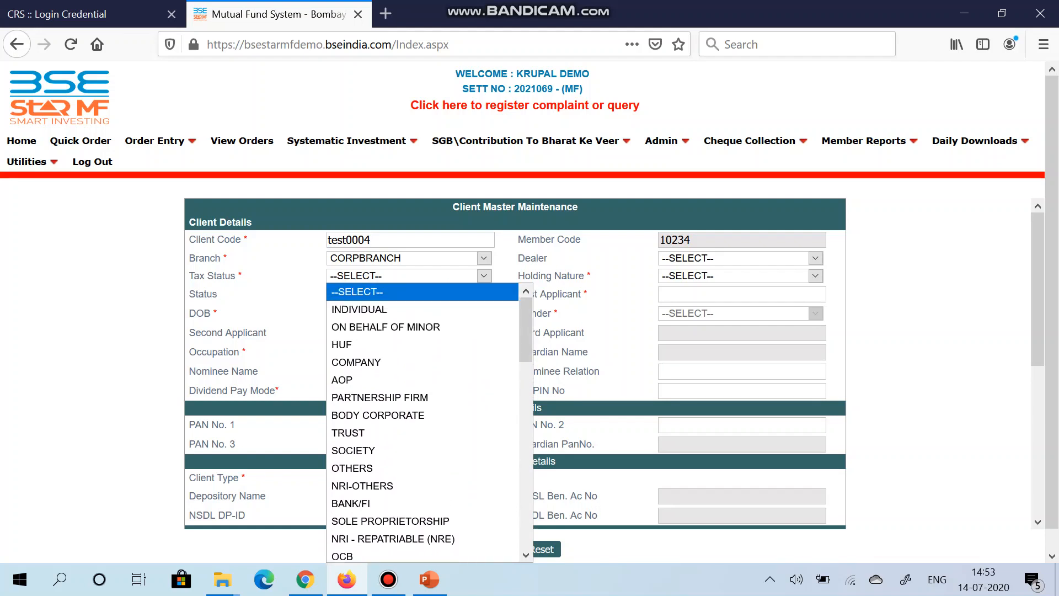
left_click(359, 309)
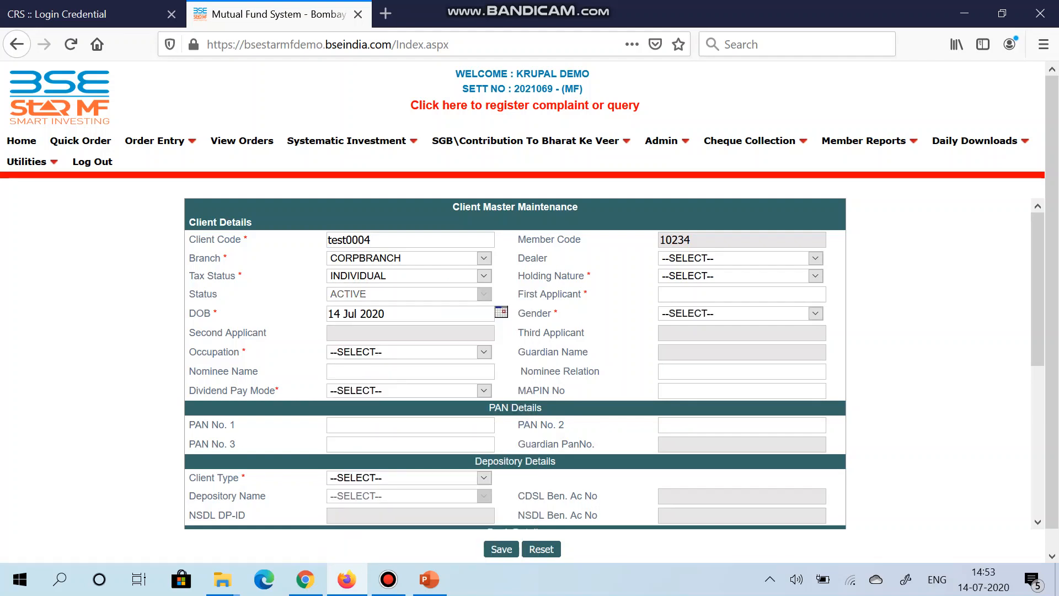
Step: Set the holding nature to SINGLE and enter the first applicant's full name
left_click(815, 276)
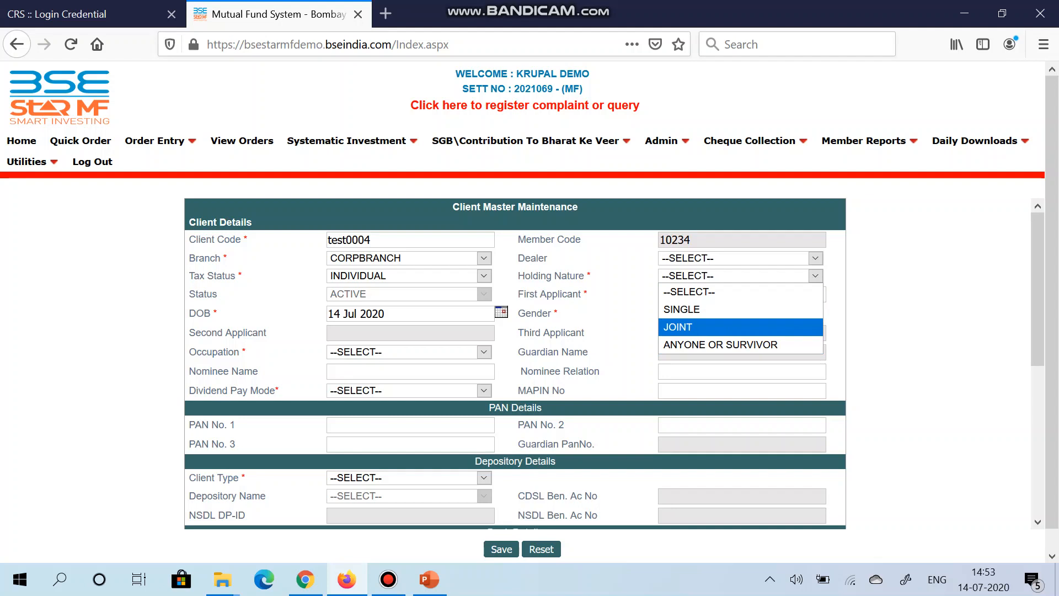
left_click(812, 310)
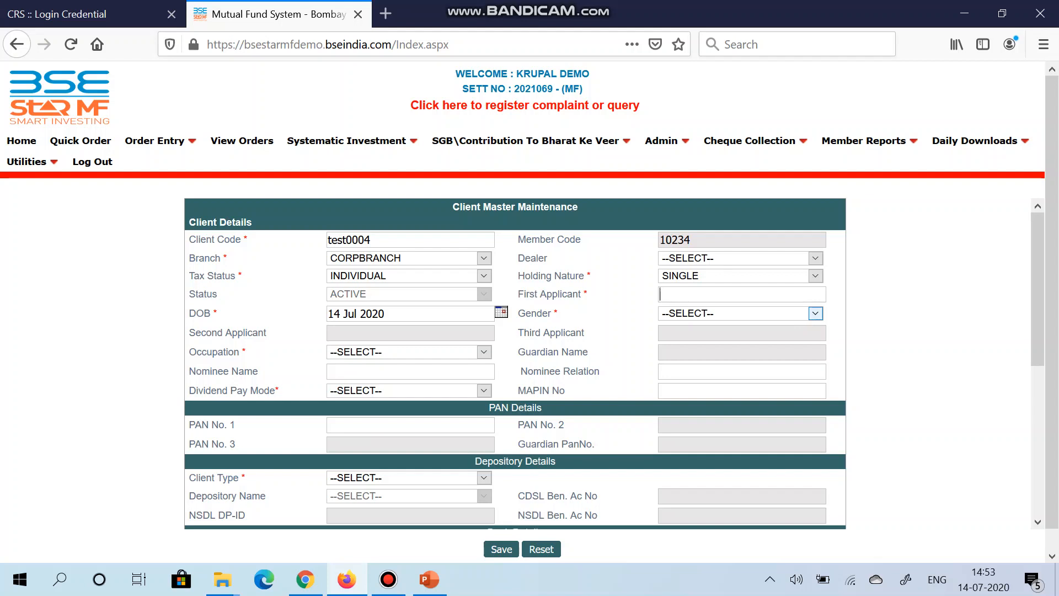
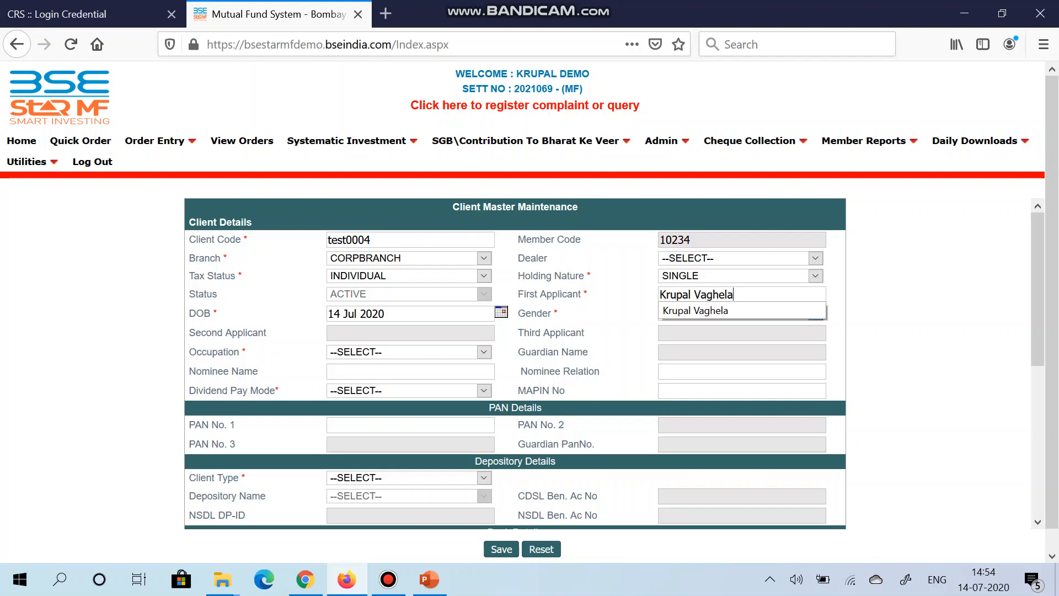
key("Tab")
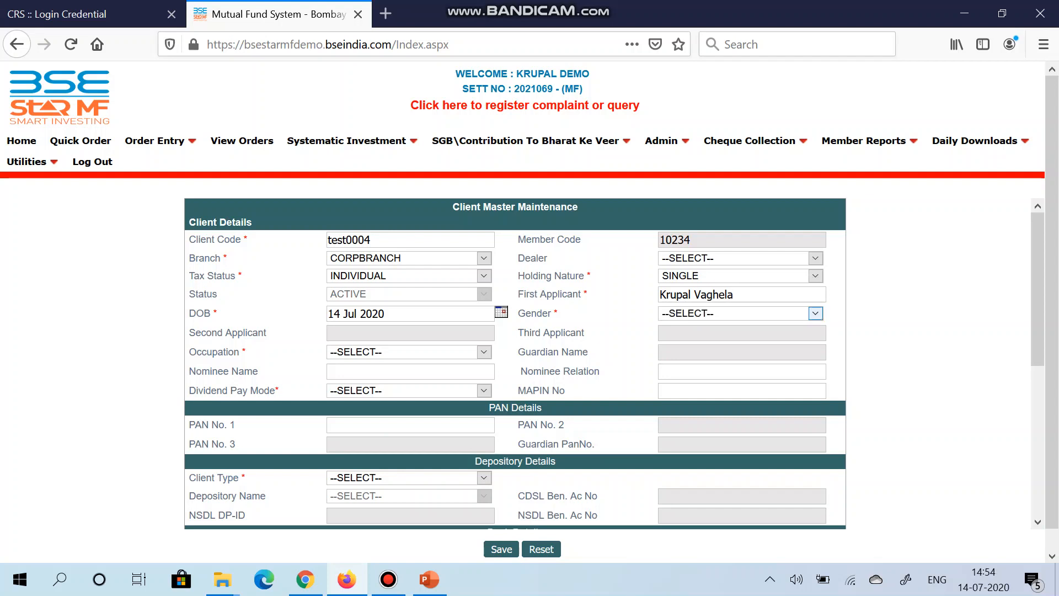
Step: Pick the applicant's date of birth from the calendar and set the gender to MALE
left_click(500, 312)
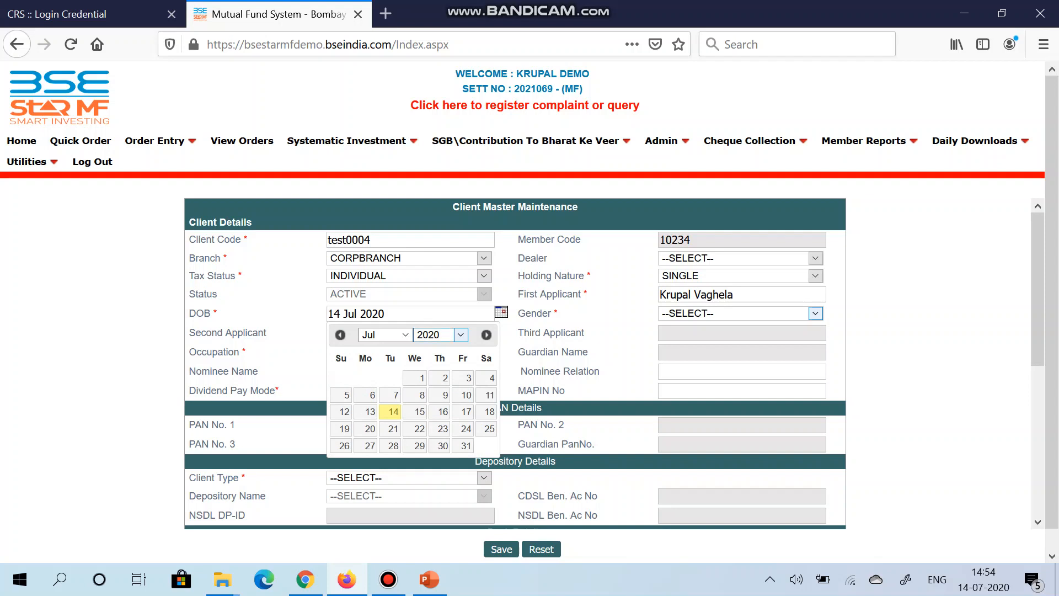
left_click(460, 335)
scroll(433, 187, "up", 8)
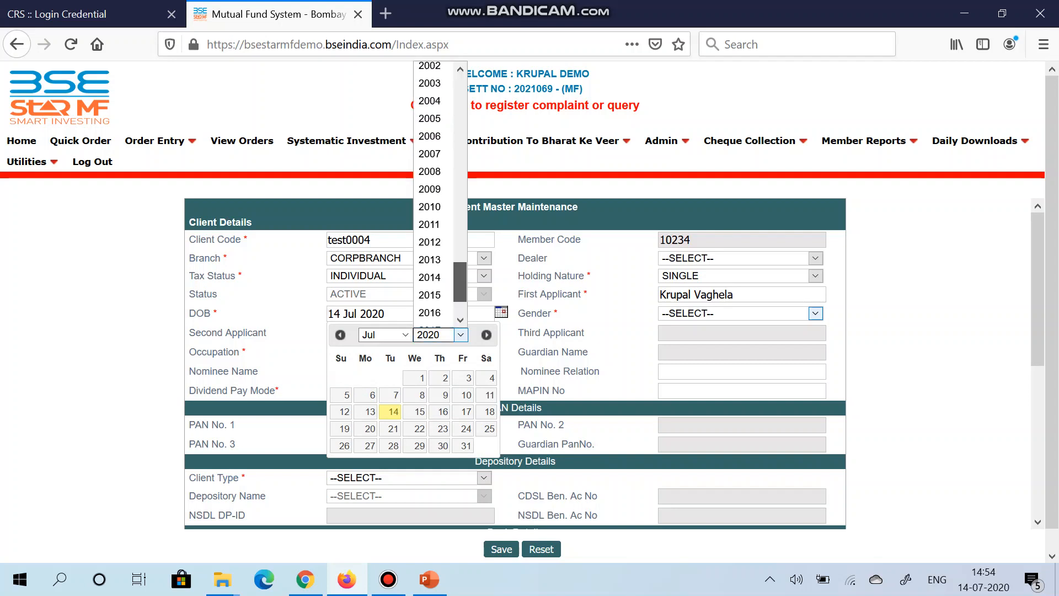
left_click(431, 157)
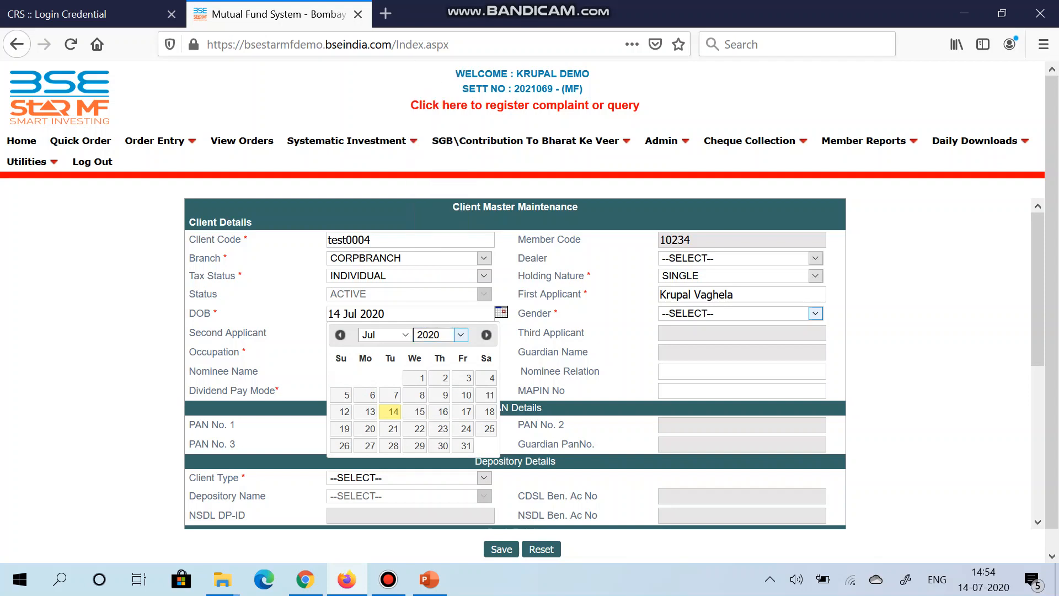
left_click(422, 377)
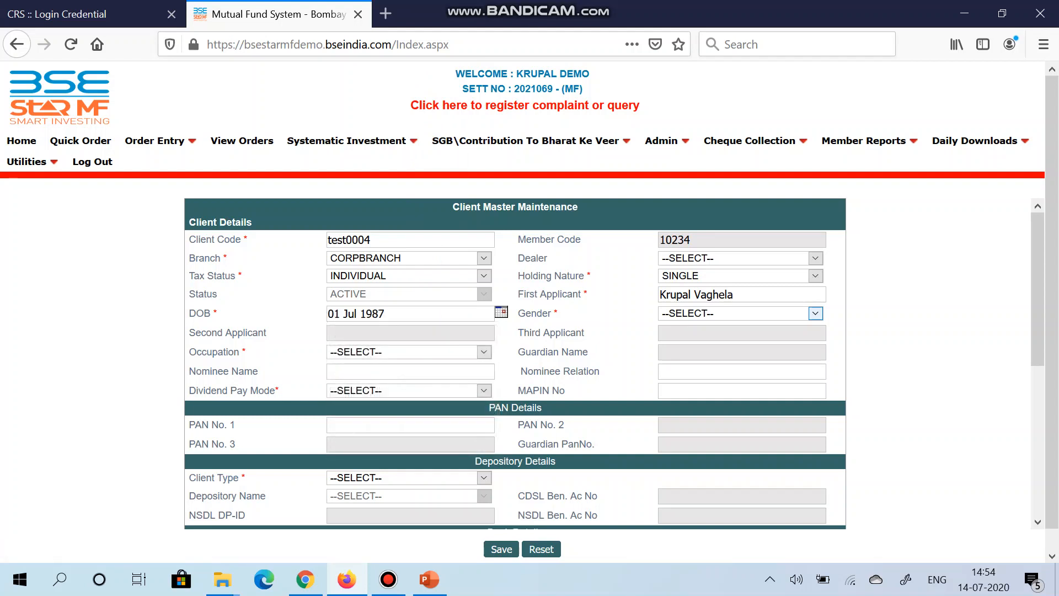
left_click(815, 312)
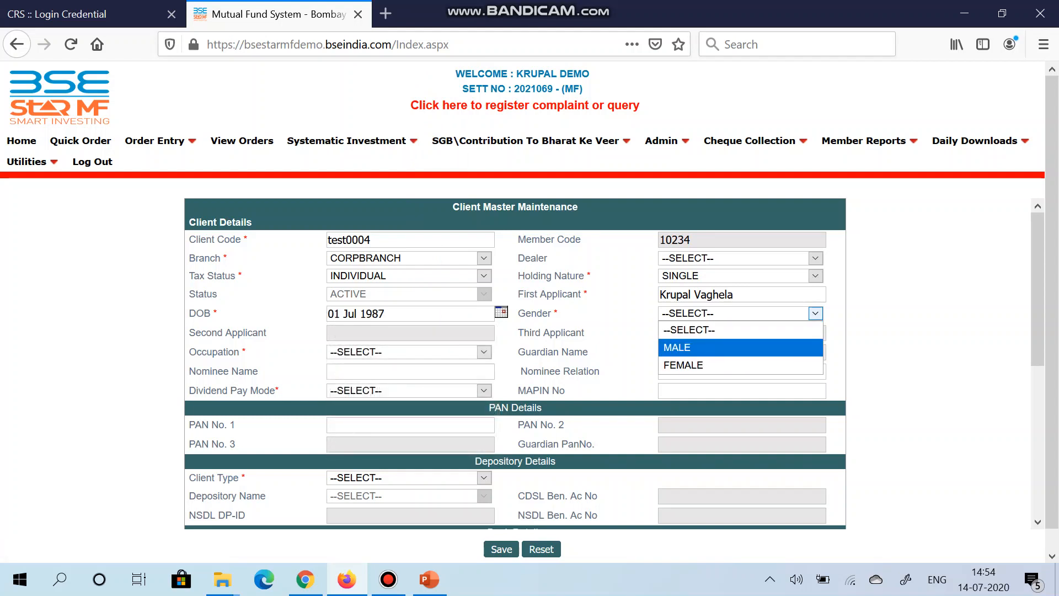
left_click(740, 347)
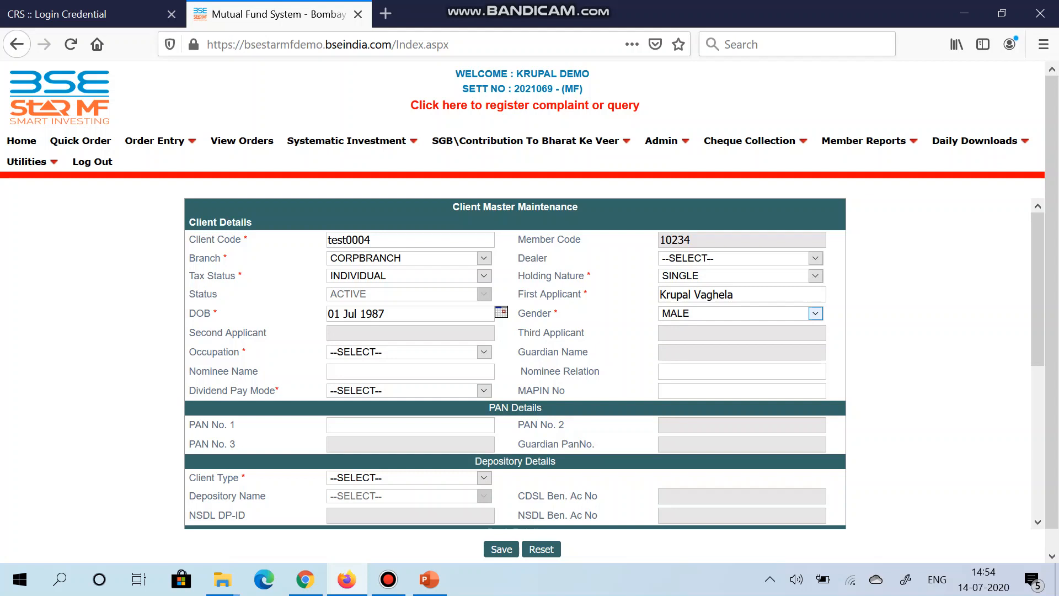
Step: Reselect SINGLE as the holding nature and set the occupation to SERVICE
left_click(815, 276)
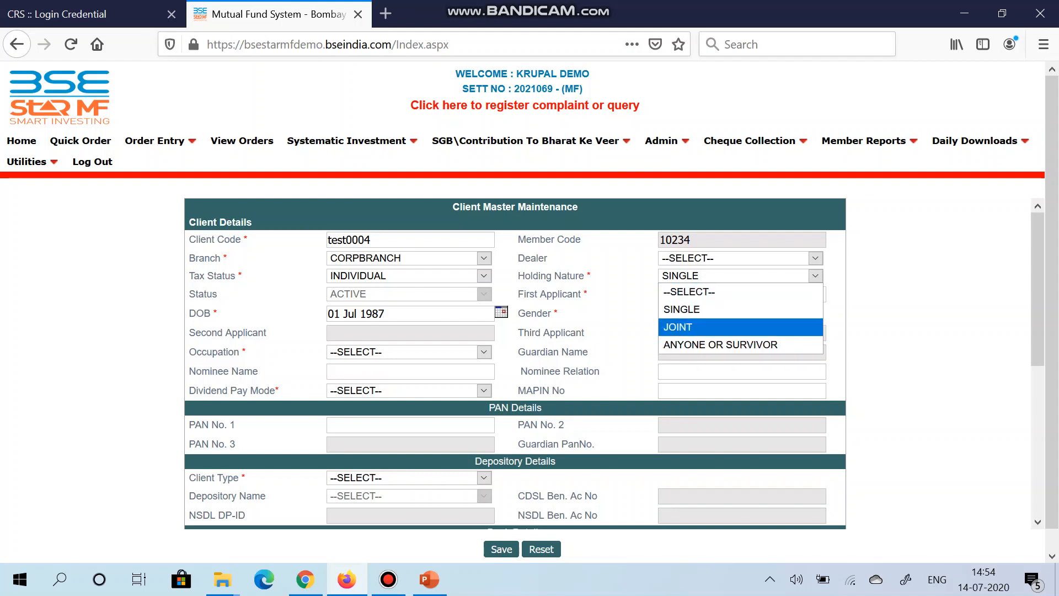
left_click(712, 311)
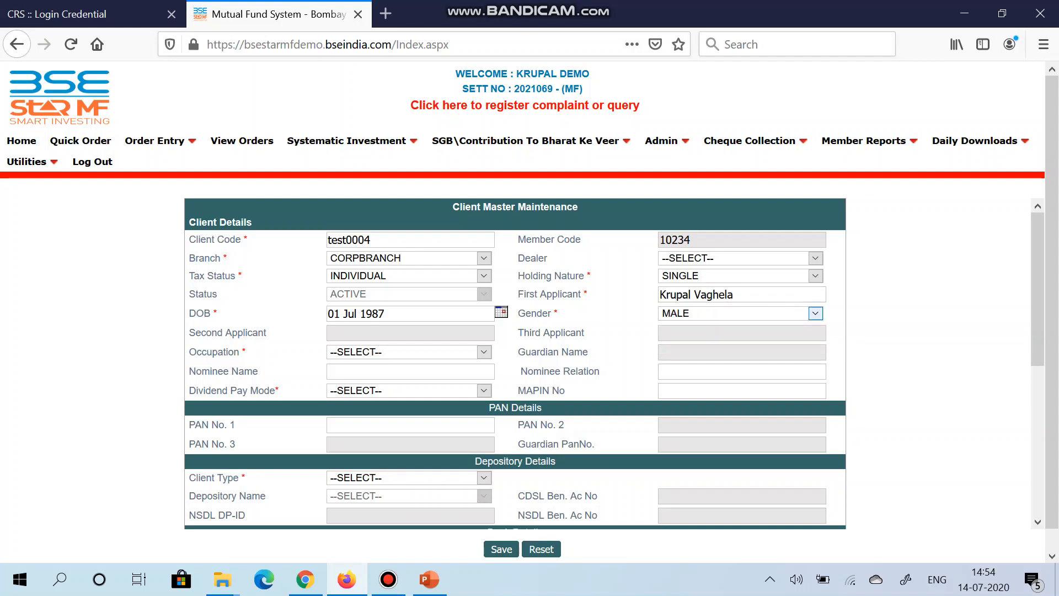
left_click(484, 352)
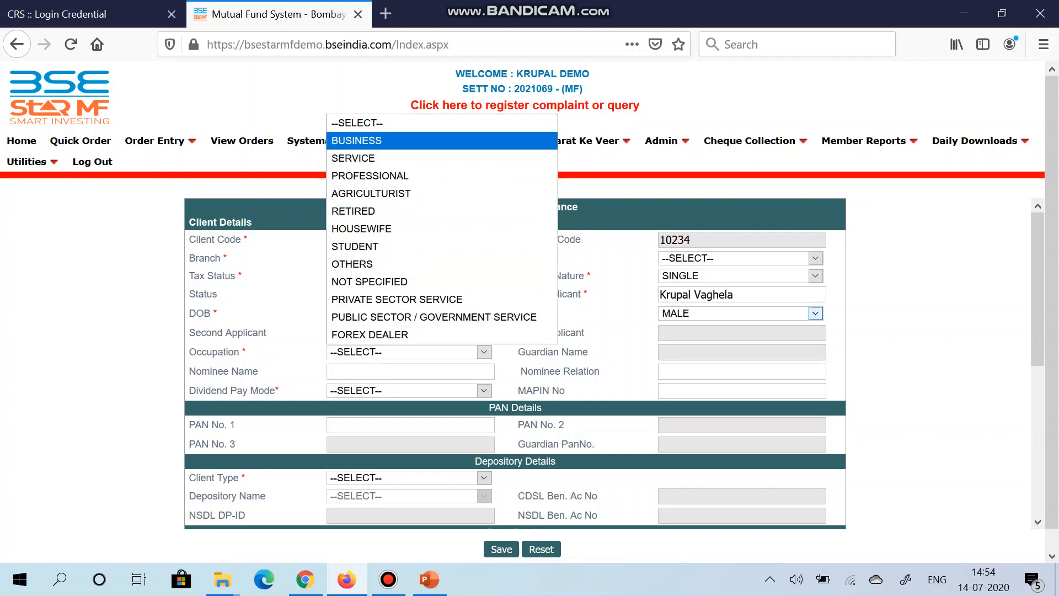
key("Return")
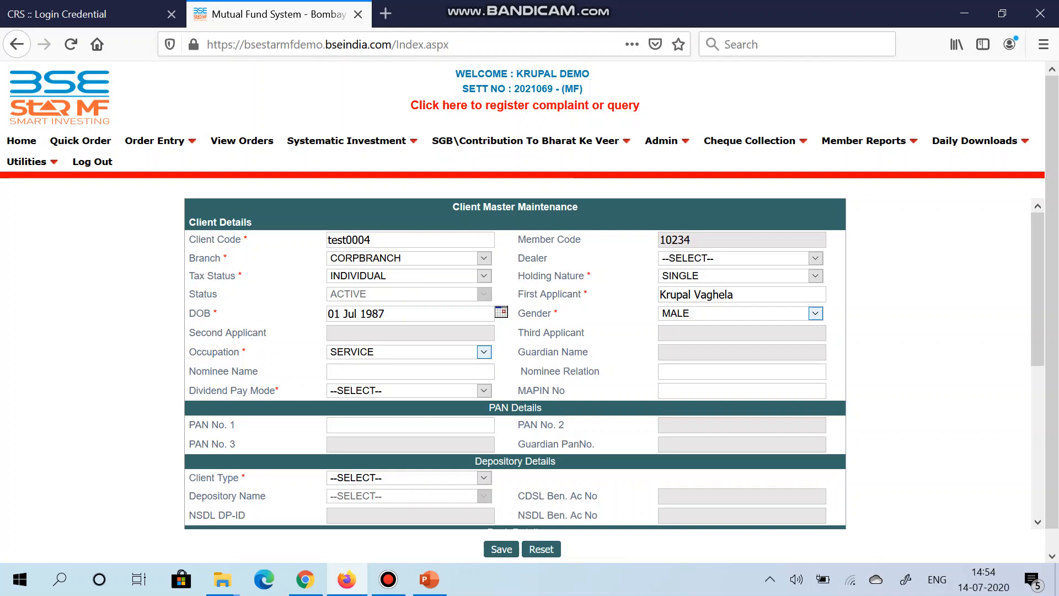
Step: Enter the nominee's name and give the nominee relation as Friend
key("Tab")
type("Robert")
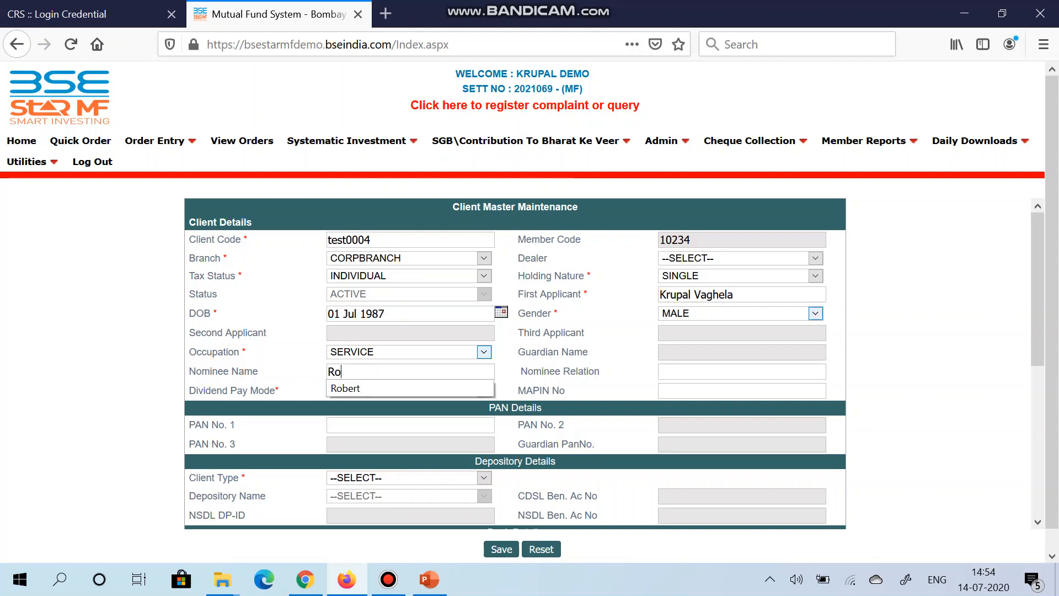
key("Tab")
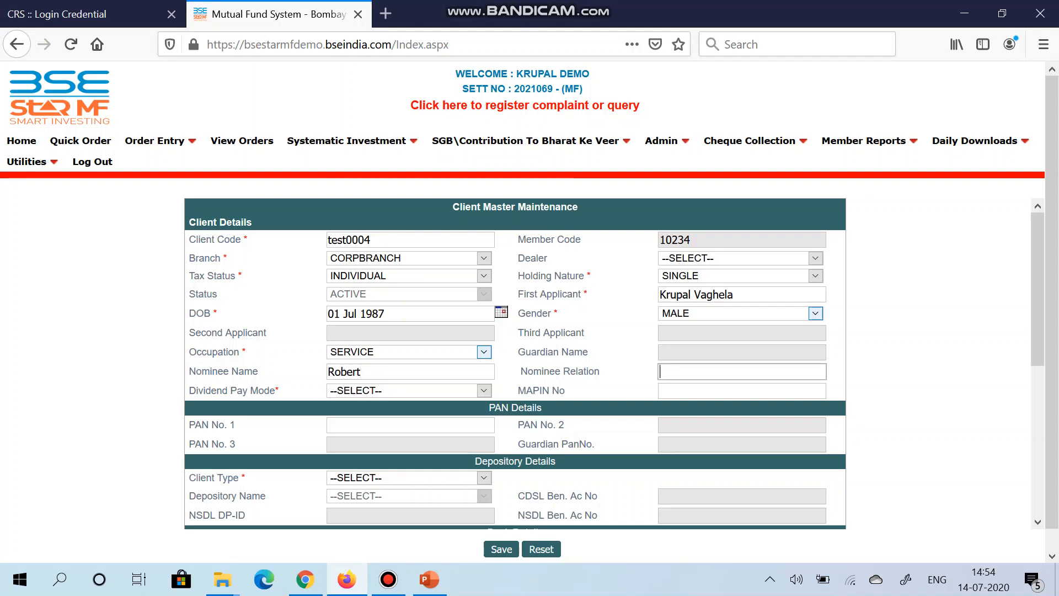
type("Friend")
key("Tab")
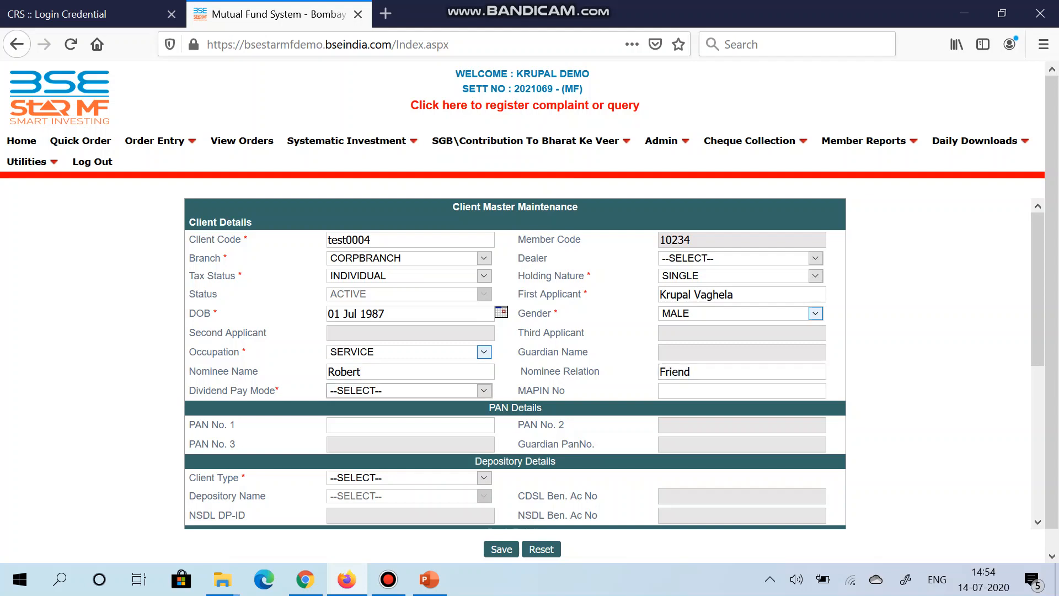
Step: Set the dividend pay mode to DIRECT CREDIT
key("alt+Down")
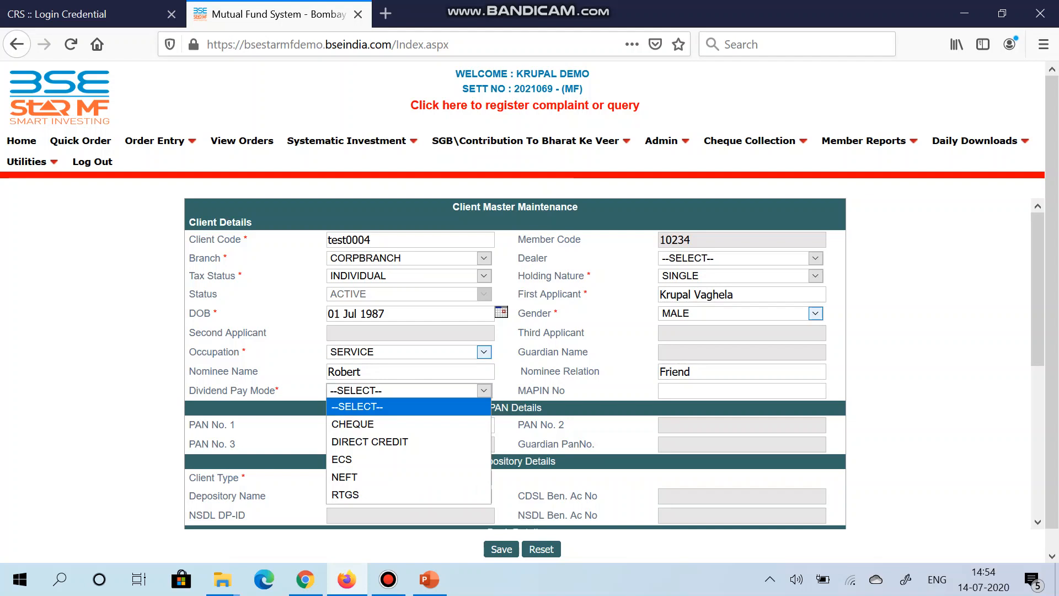
key("Down")
key("Down")
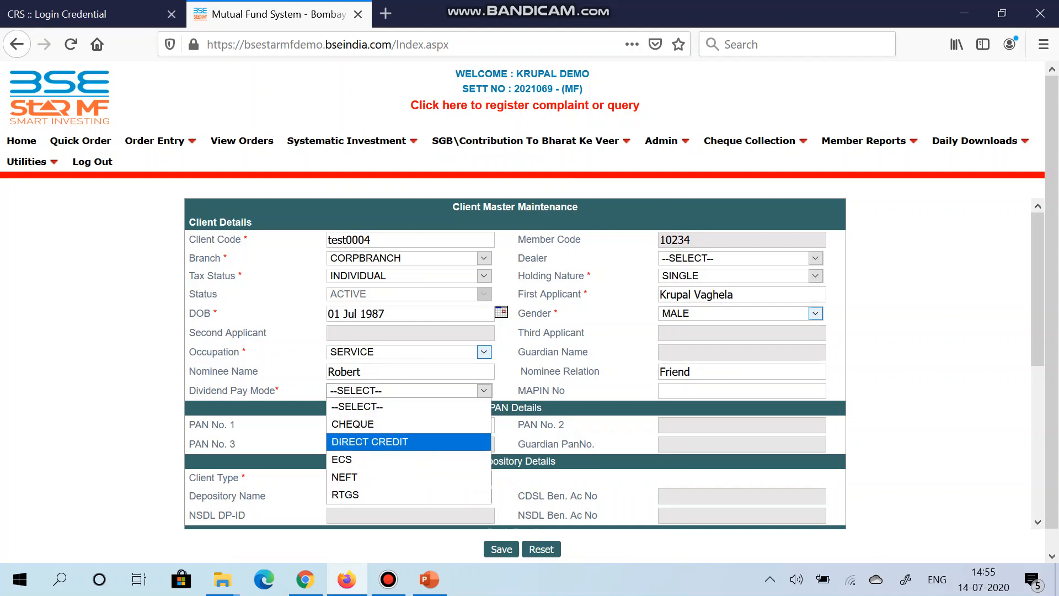
key("Return")
Step: Enter the first applicant's PAN in the PAN Details section
scroll(514, 353, "down", 3)
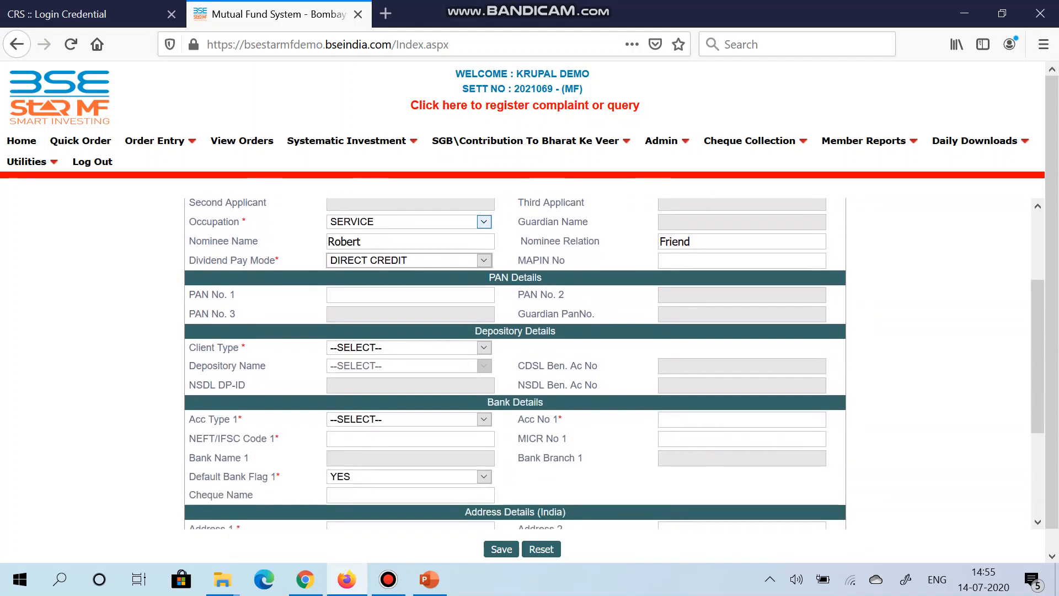
left_click(411, 295)
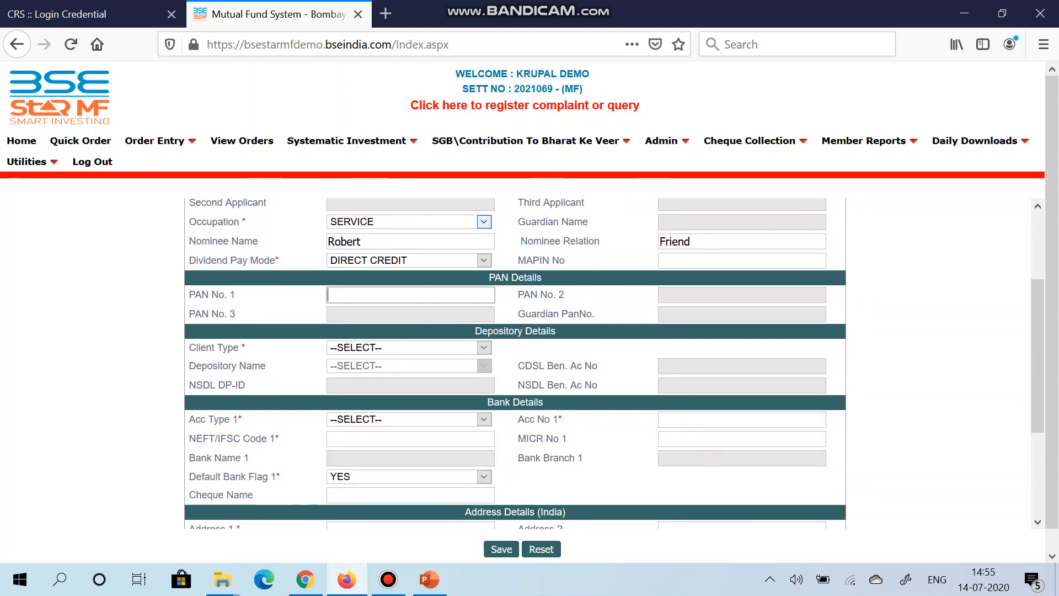
scroll(514, 363, "up", 2)
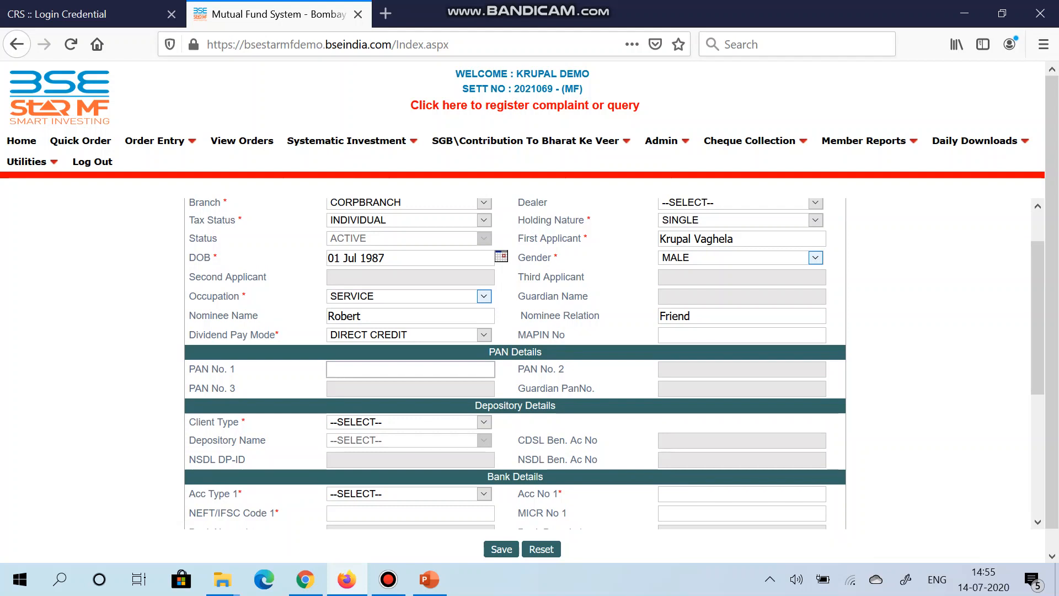
scroll(515, 362, "up", 2)
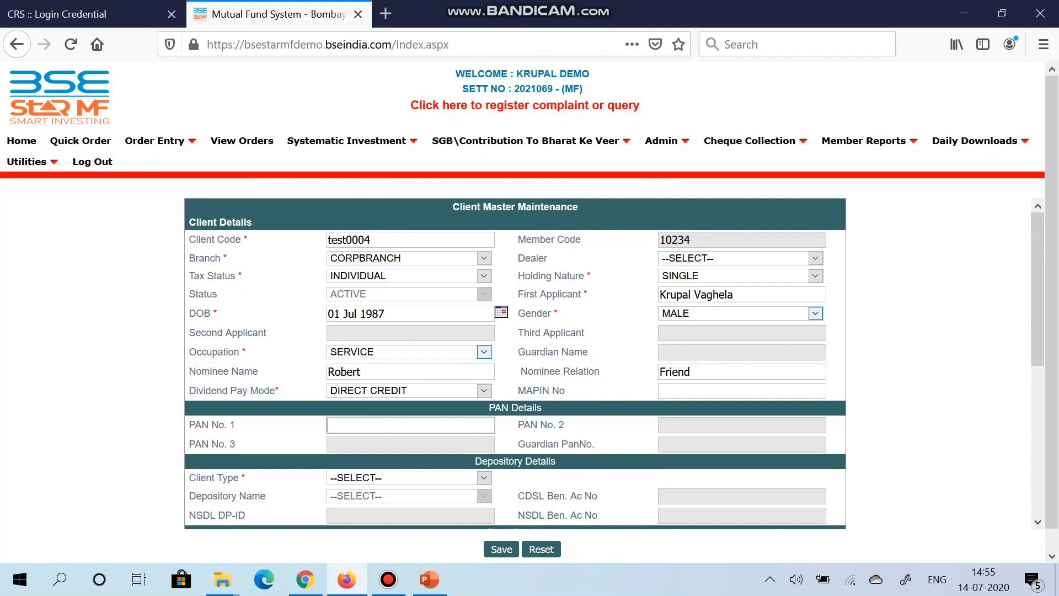
key("Down")
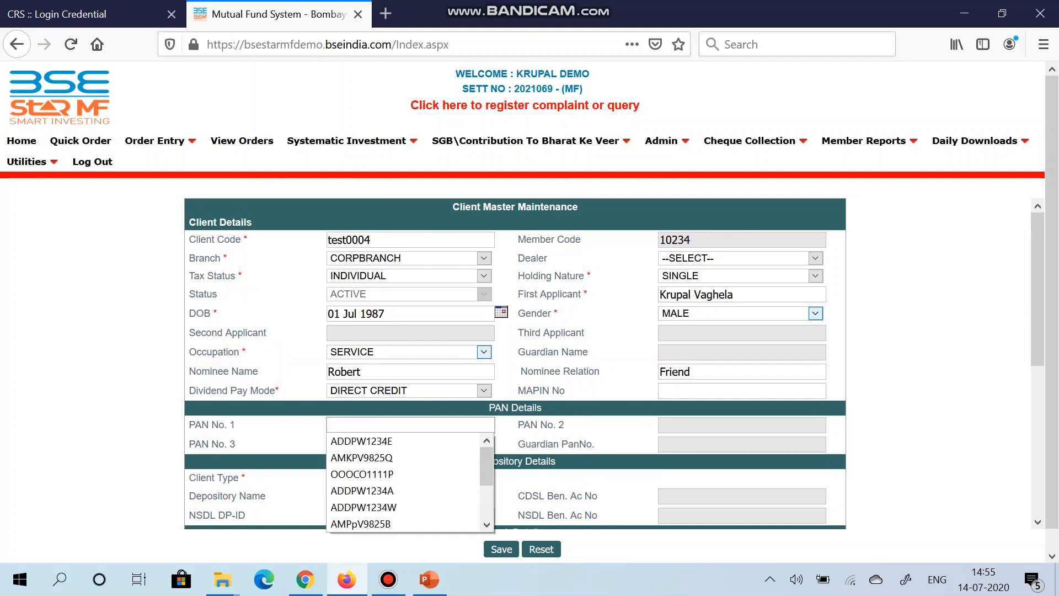
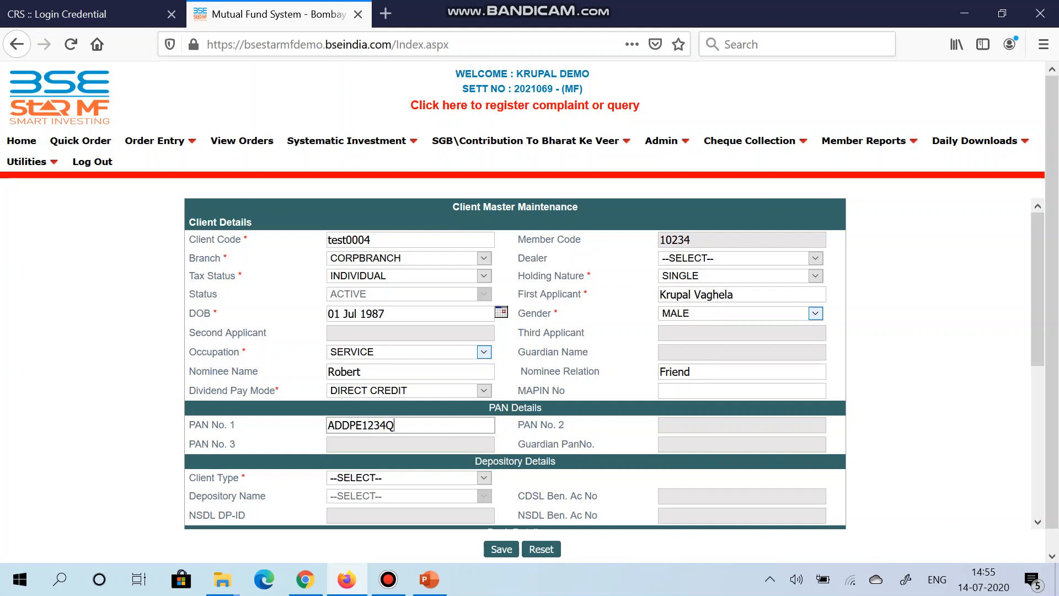
Step: Set the client type to DEMAT and look through the depository name options without choosing one
scroll(514, 353, "down", 3)
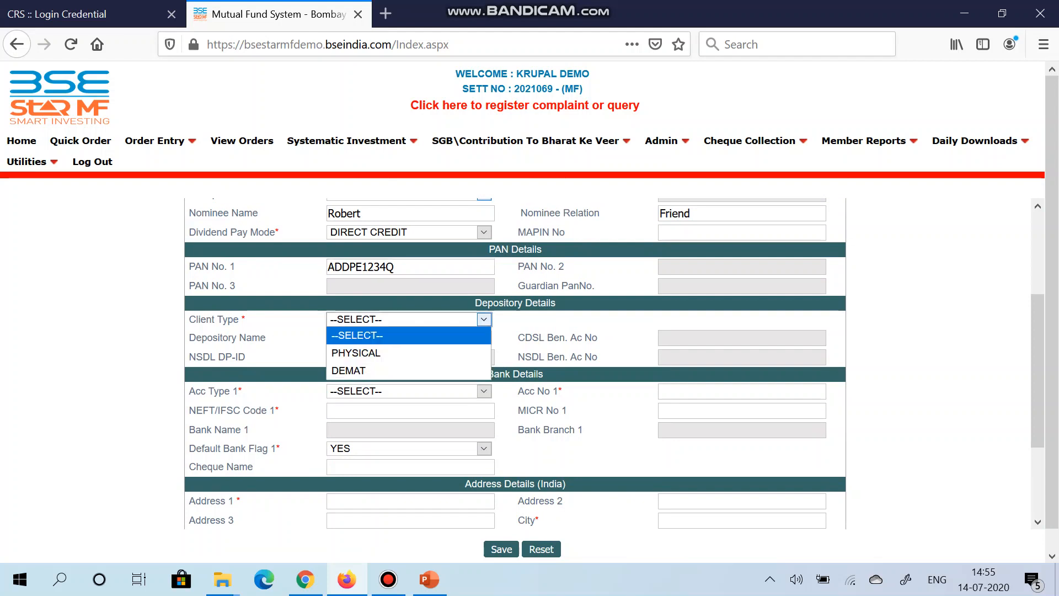
key("Down")
key("Down")
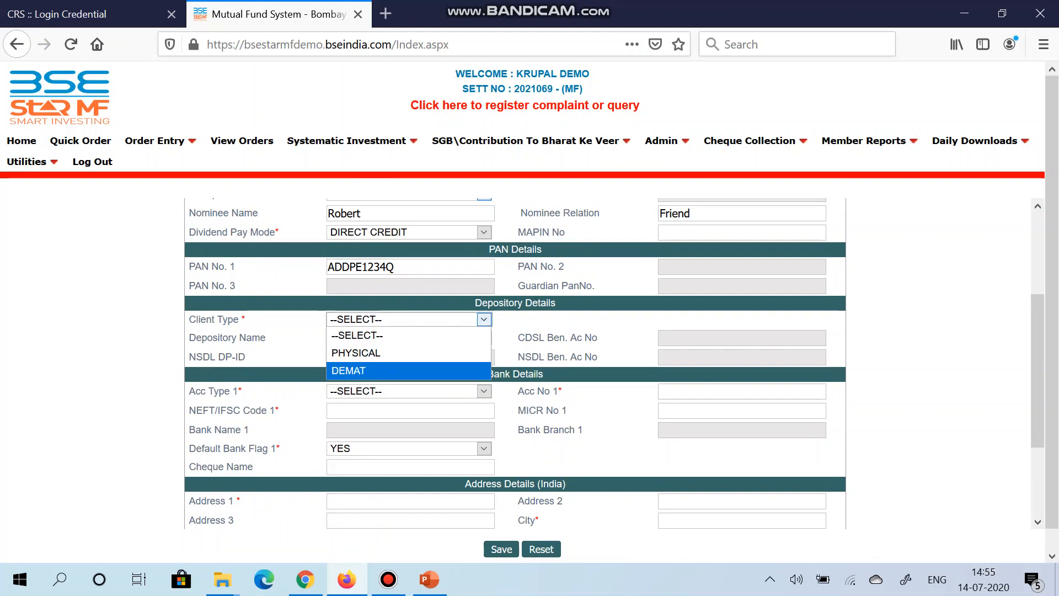
key("Return")
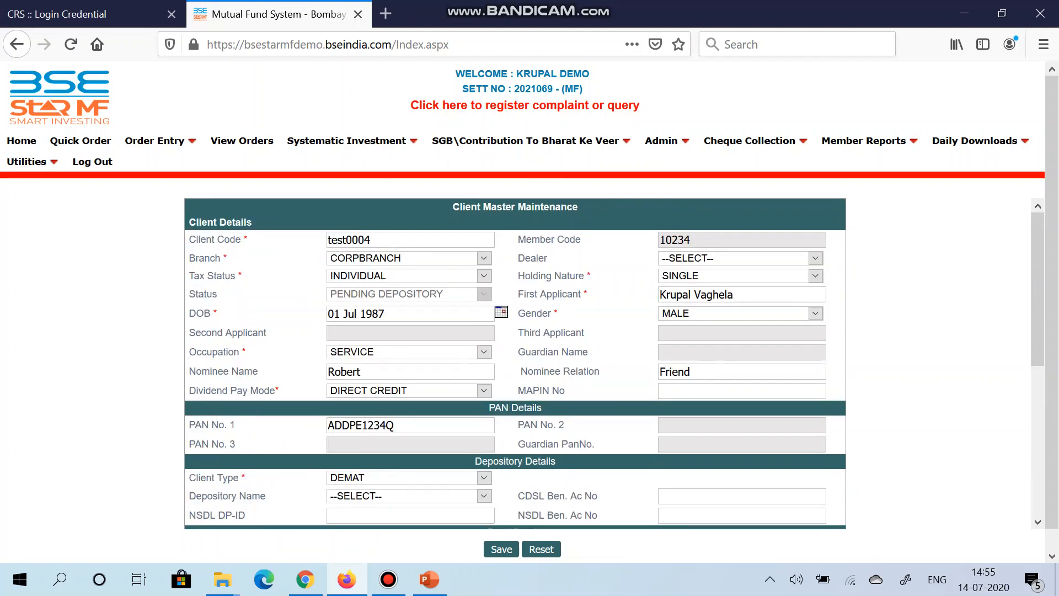
scroll(514, 361, "down", 4)
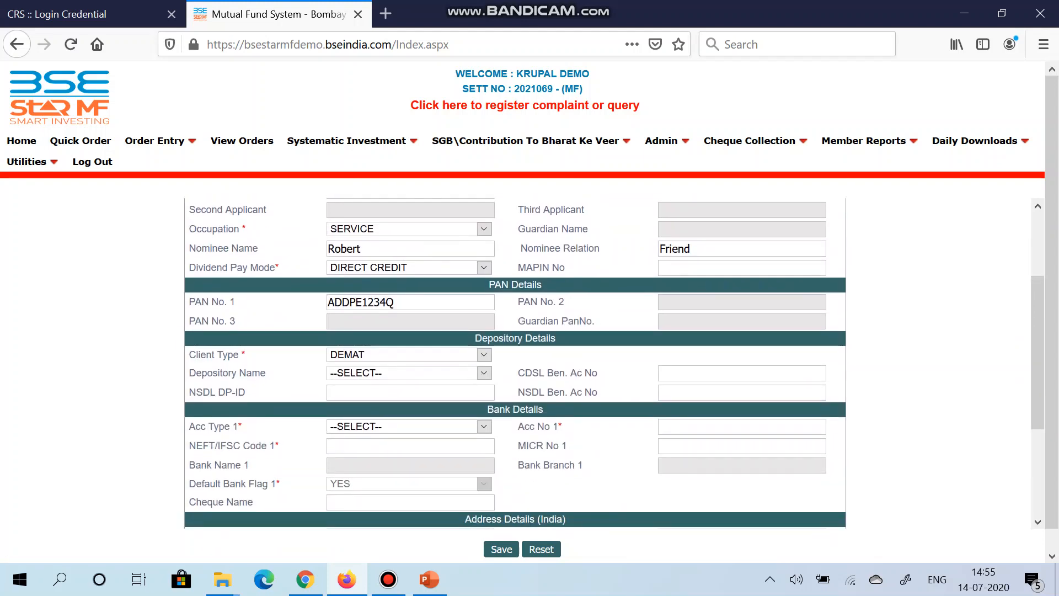
left_click(409, 373)
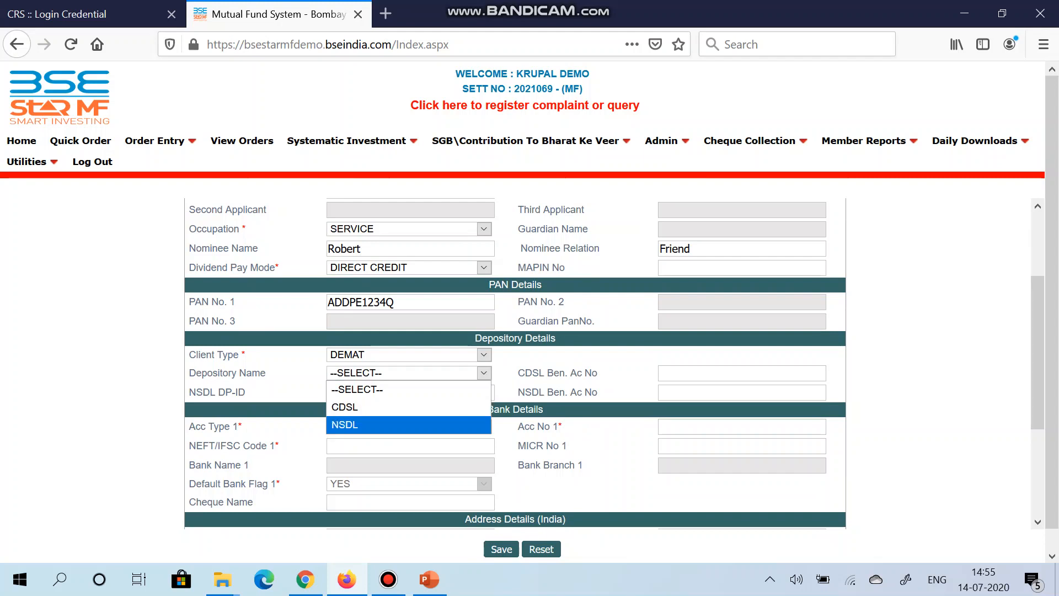
left_click(408, 389)
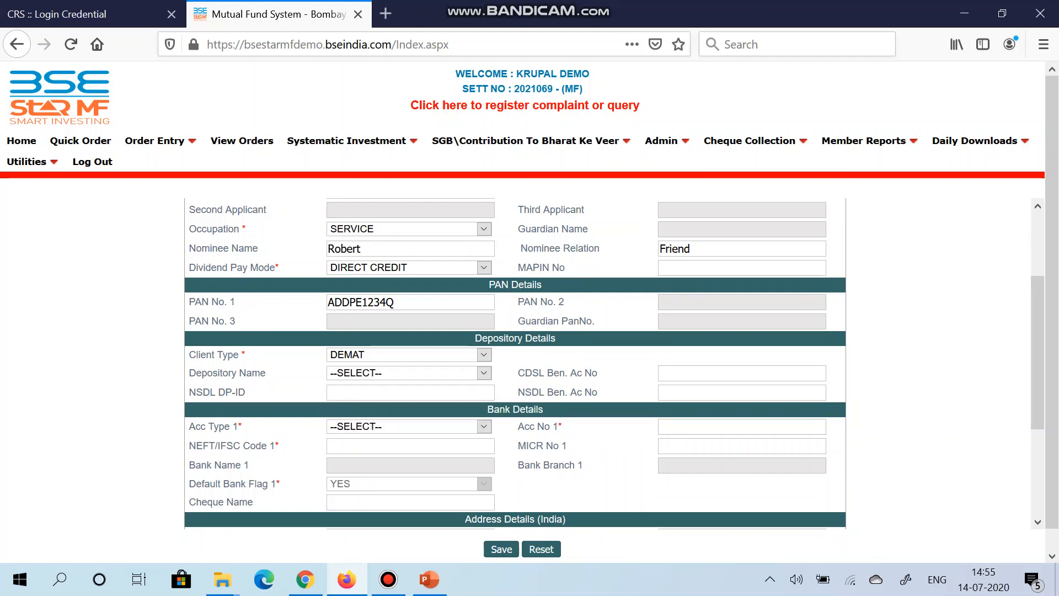
Step: Set the client type in the depository details to PHYSICAL
scroll(515, 363, "down", 2)
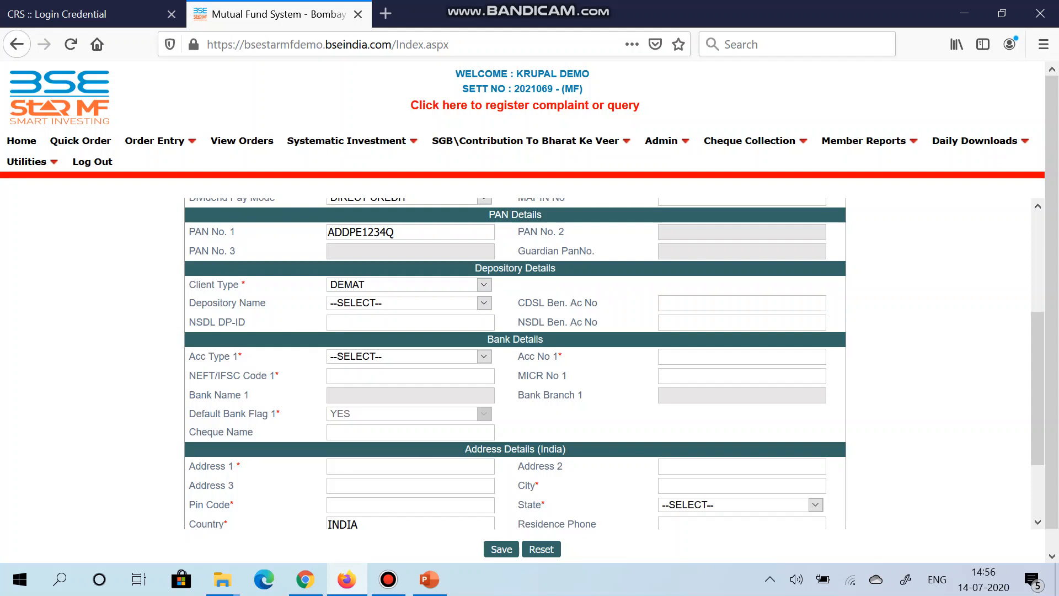
left_click(409, 285)
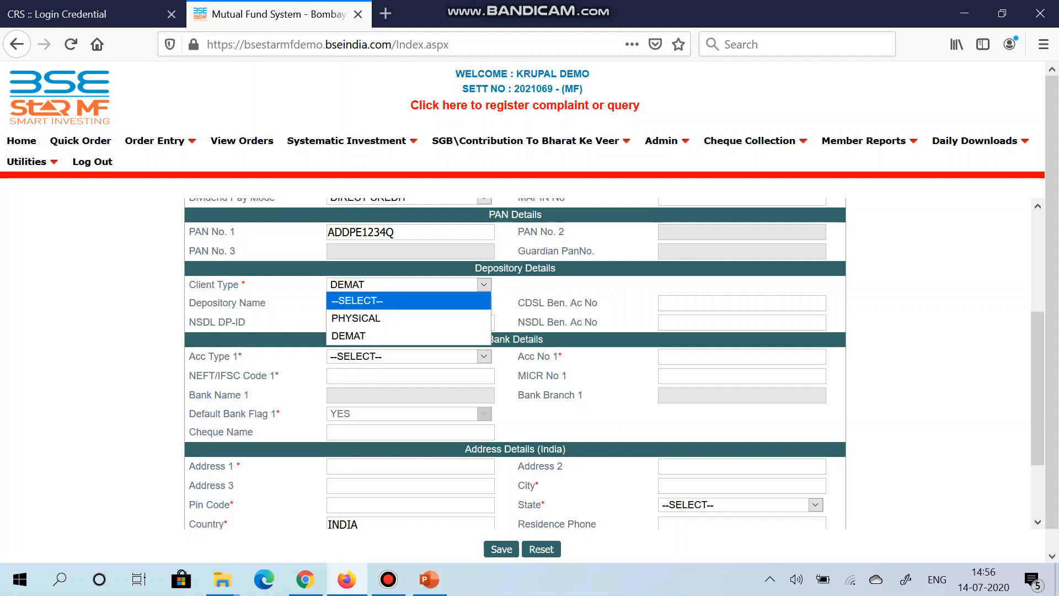
left_click(408, 319)
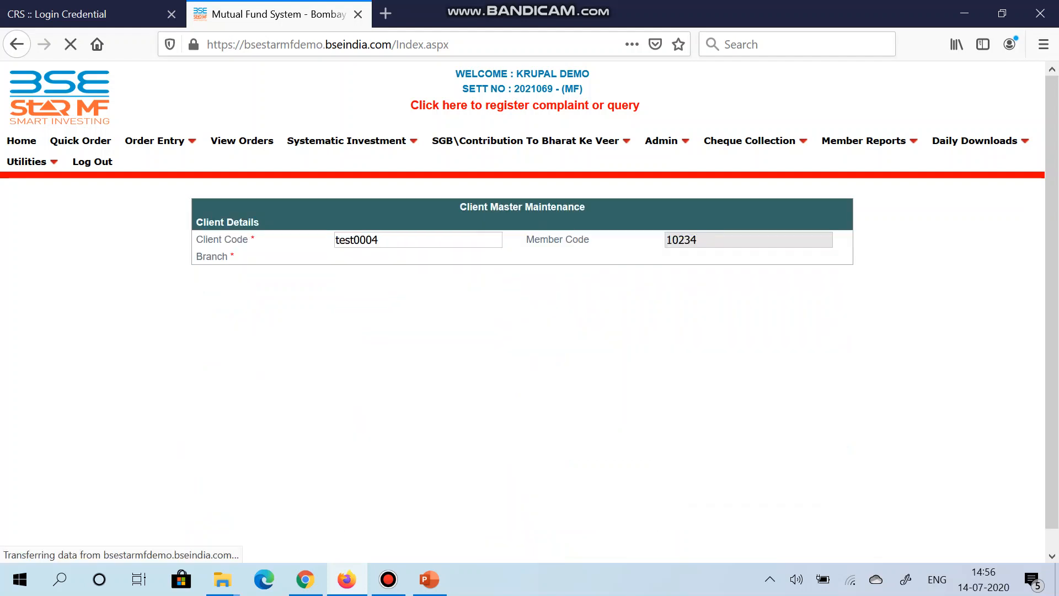
Step: Set the first bank account's type to SAVINGS and enter its account number
scroll(515, 363, "down", 10)
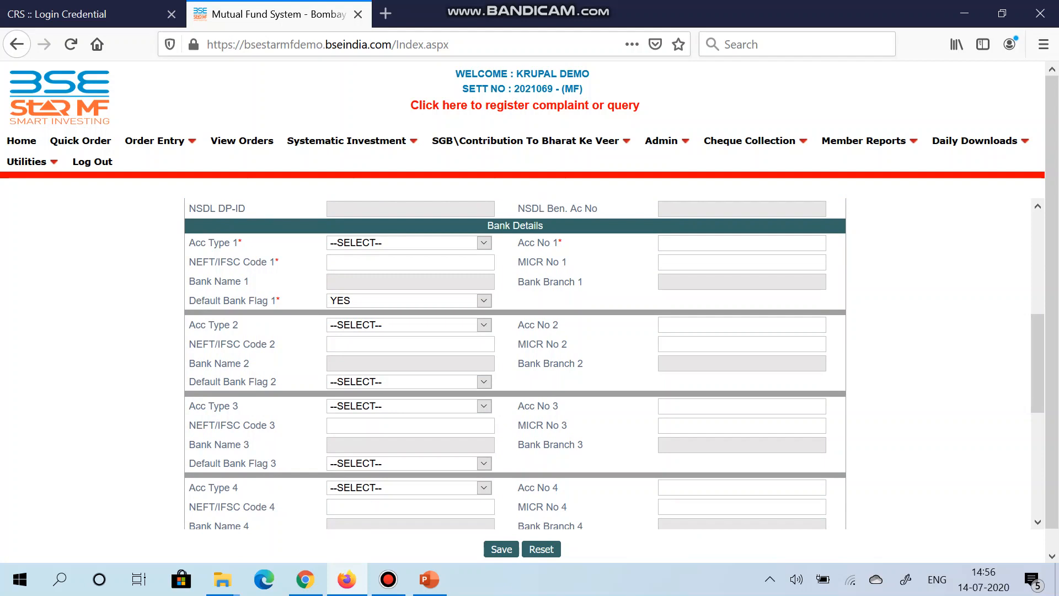
scroll(515, 363, "down", 3)
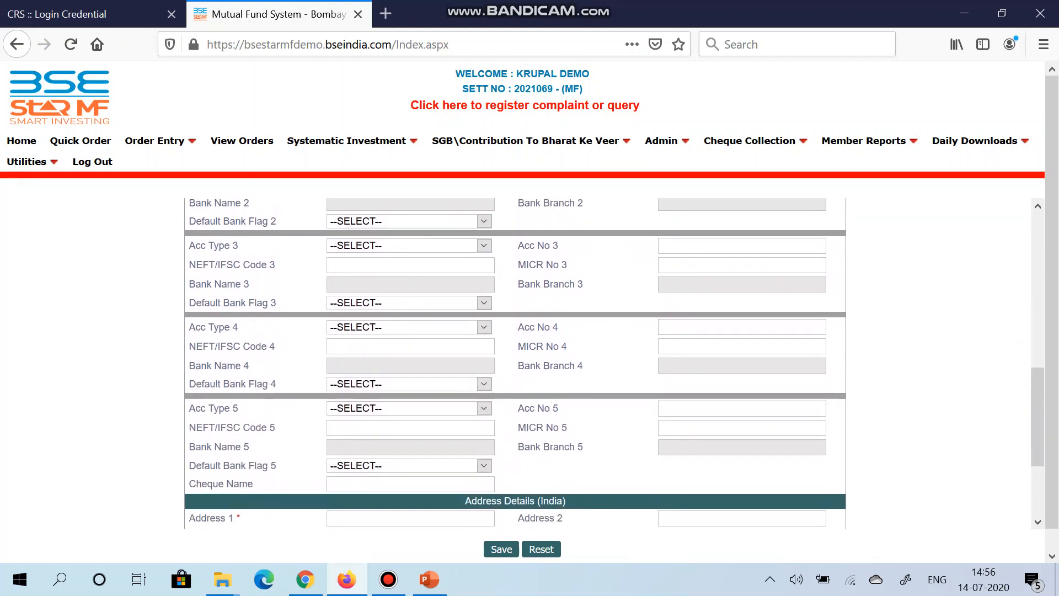
scroll(515, 363, "up", 3)
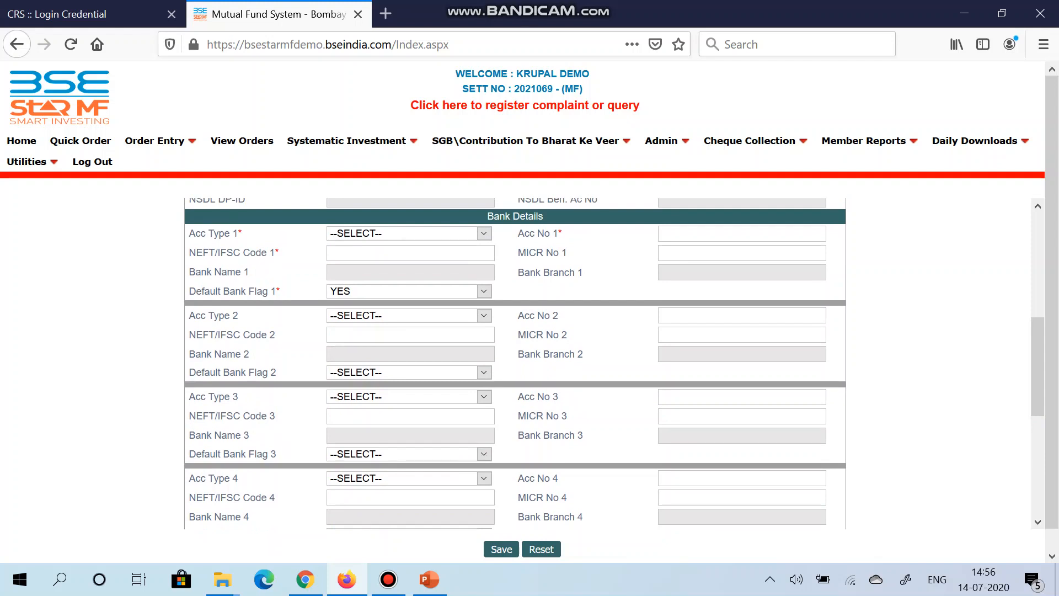
left_click(409, 233)
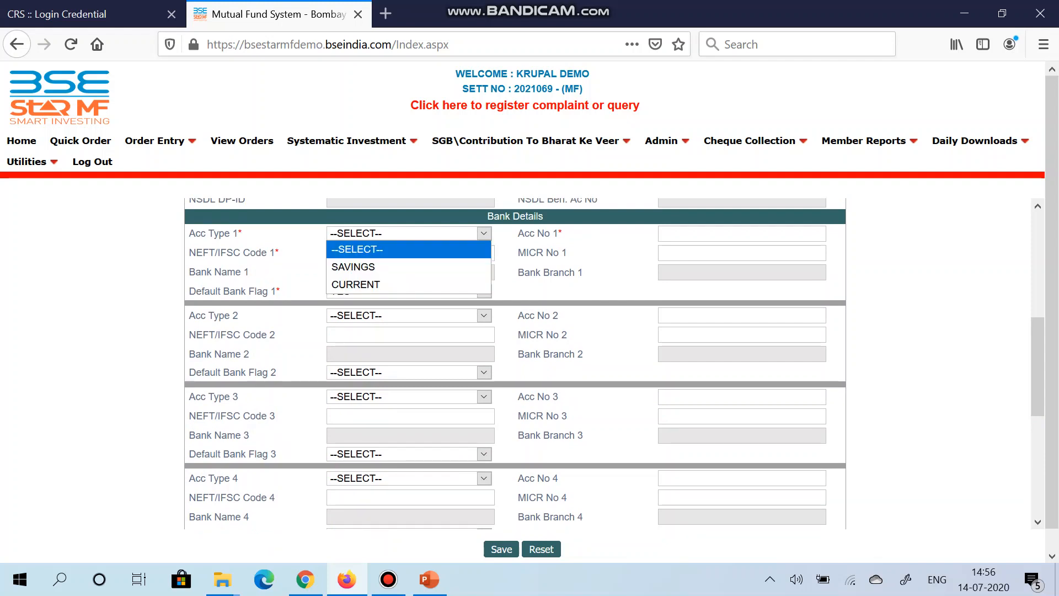
left_click(386, 267)
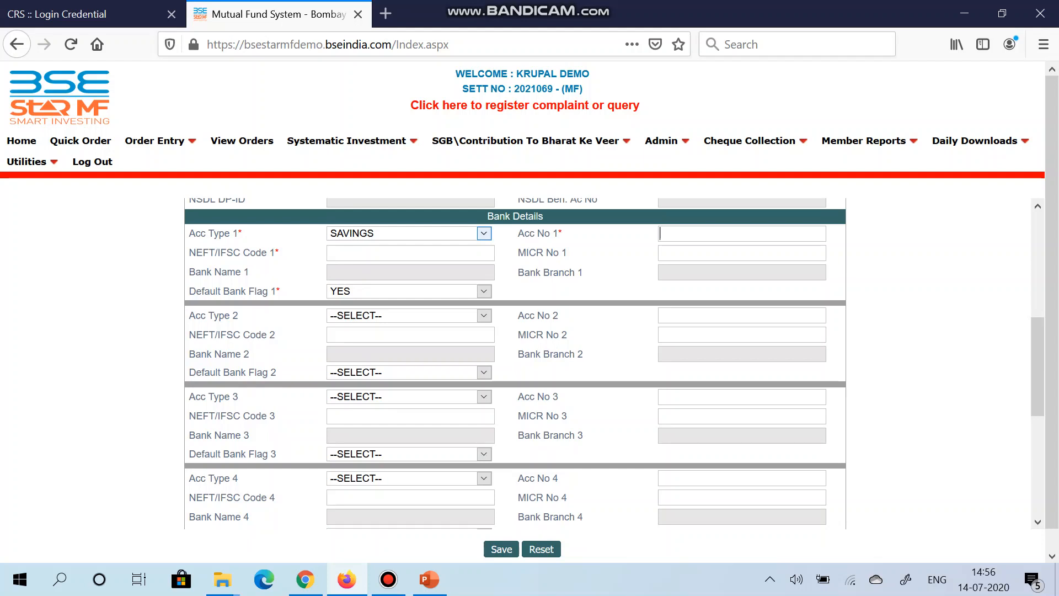
key("Tab")
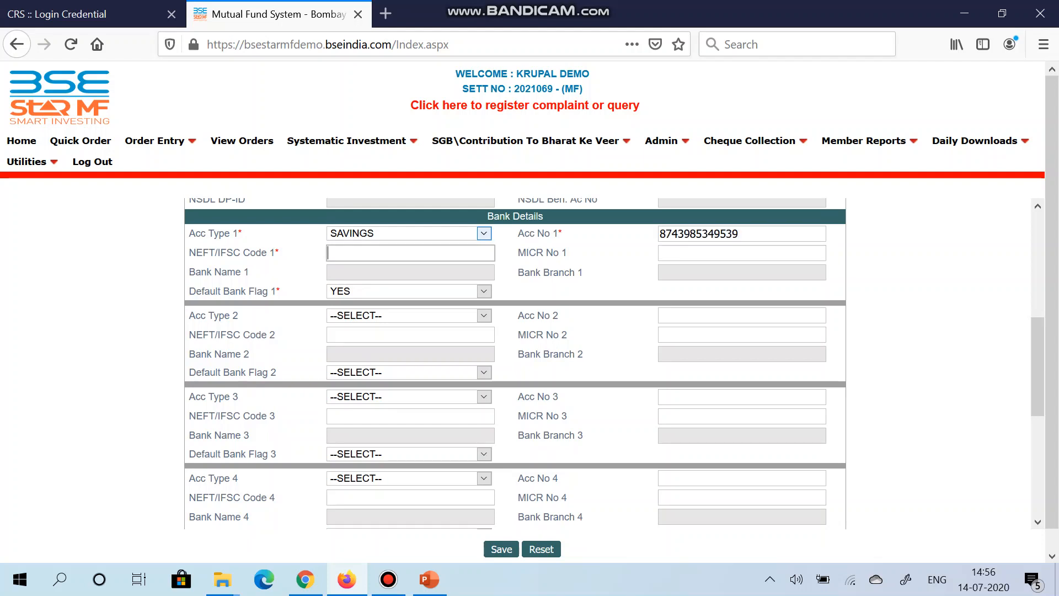
Step: Enter HDFC0000002 as the NEFT/IFSC code of the first bank account
type("HDFC0000")
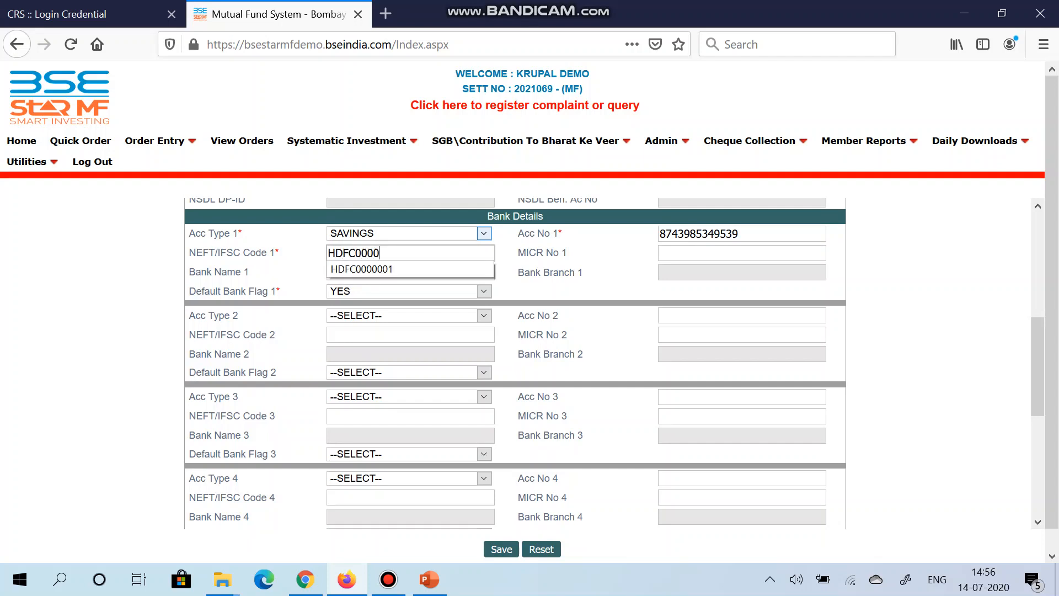
type("002")
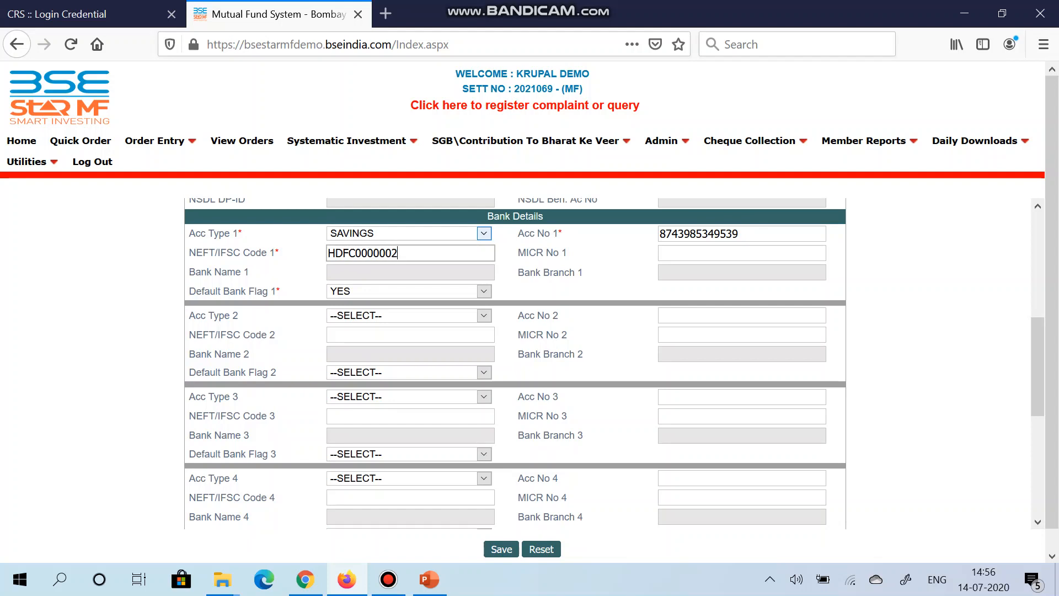
key("Tab")
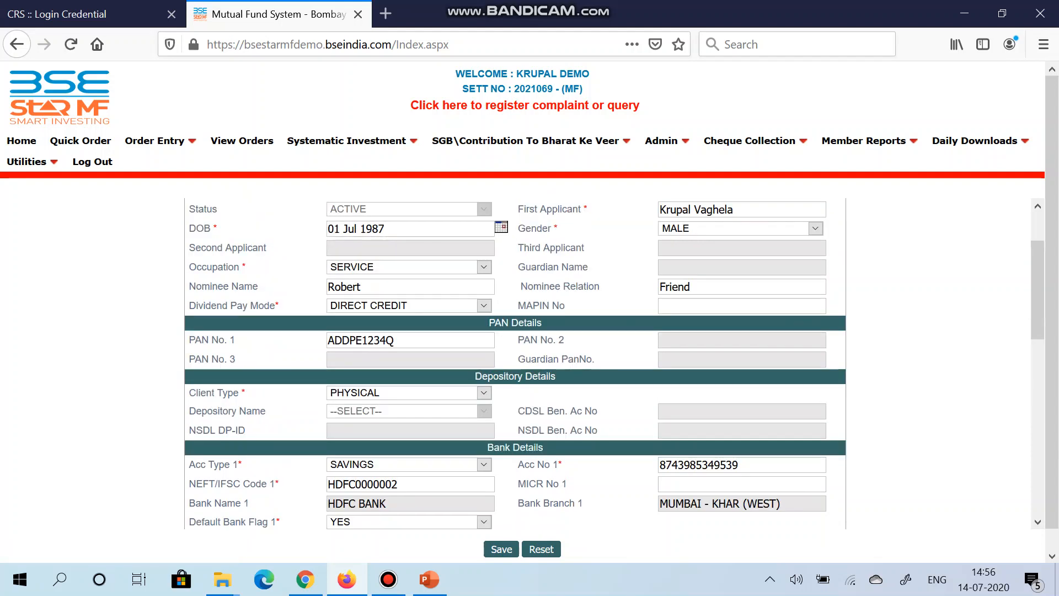
Step: Set the second bank account's type to SAVINGS and enter its account number
scroll(514, 364, "down", 2)
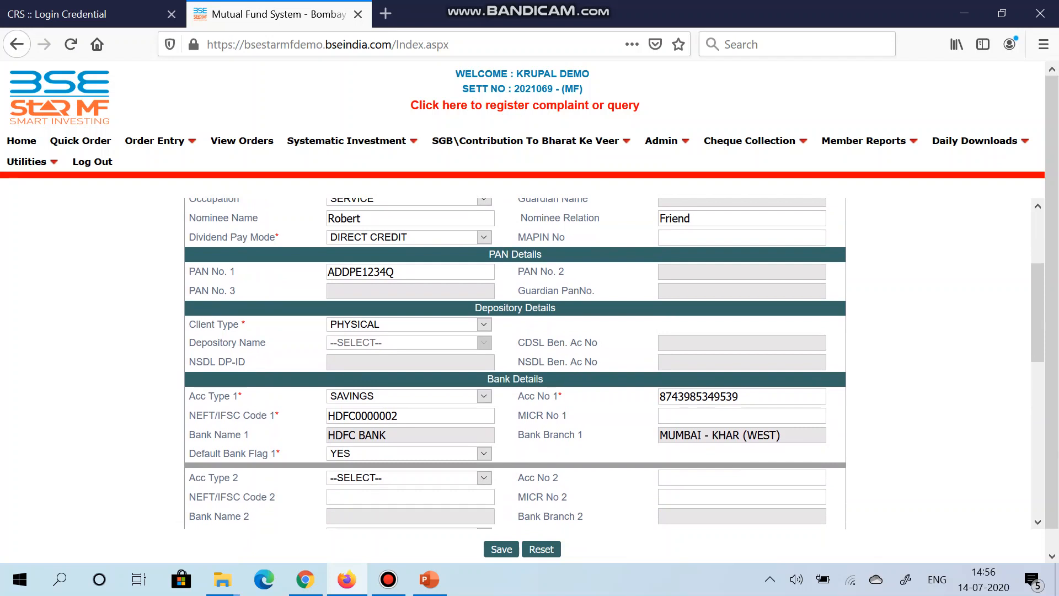
scroll(515, 364, "down", 4)
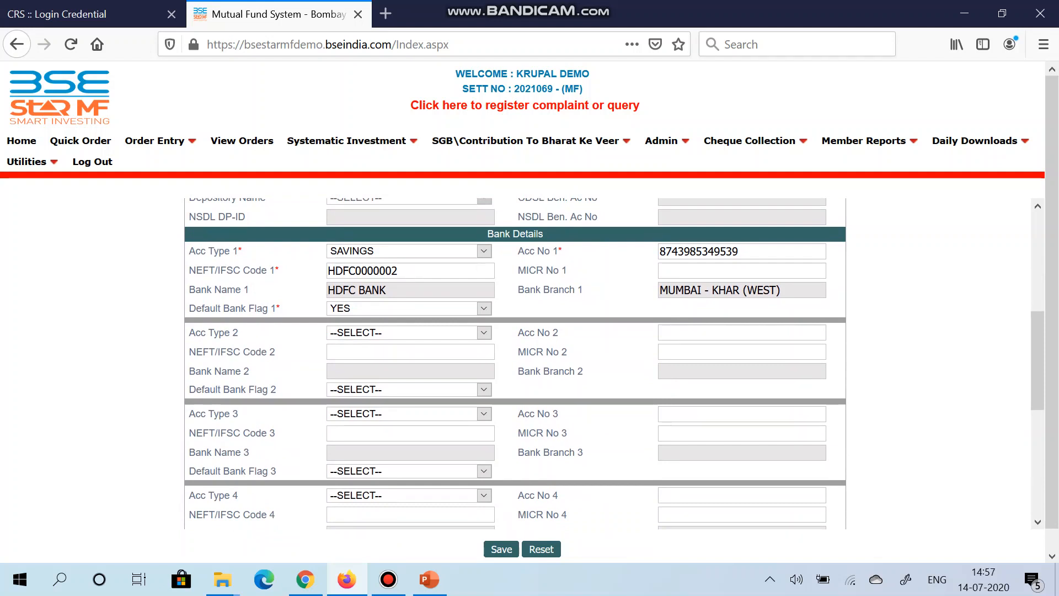
scroll(514, 364, "down", 3)
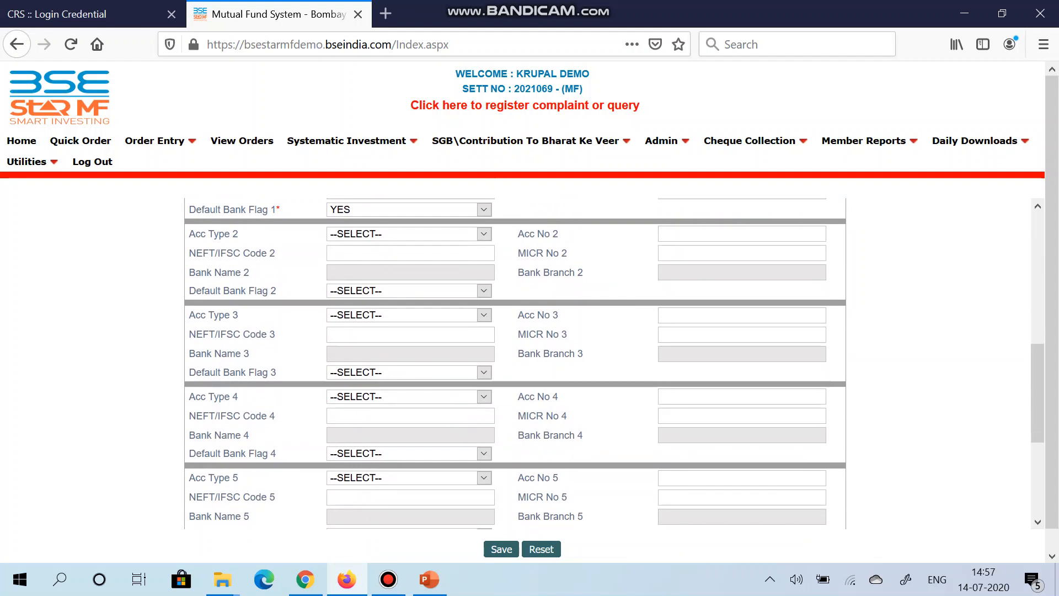
left_click(410, 233)
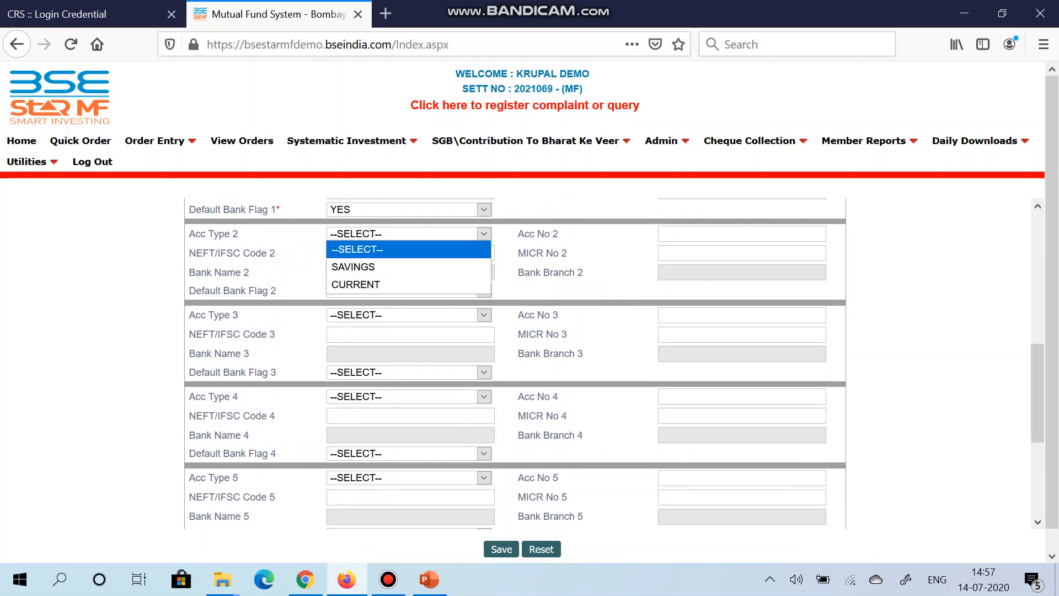
left_click(386, 267)
key("Tab")
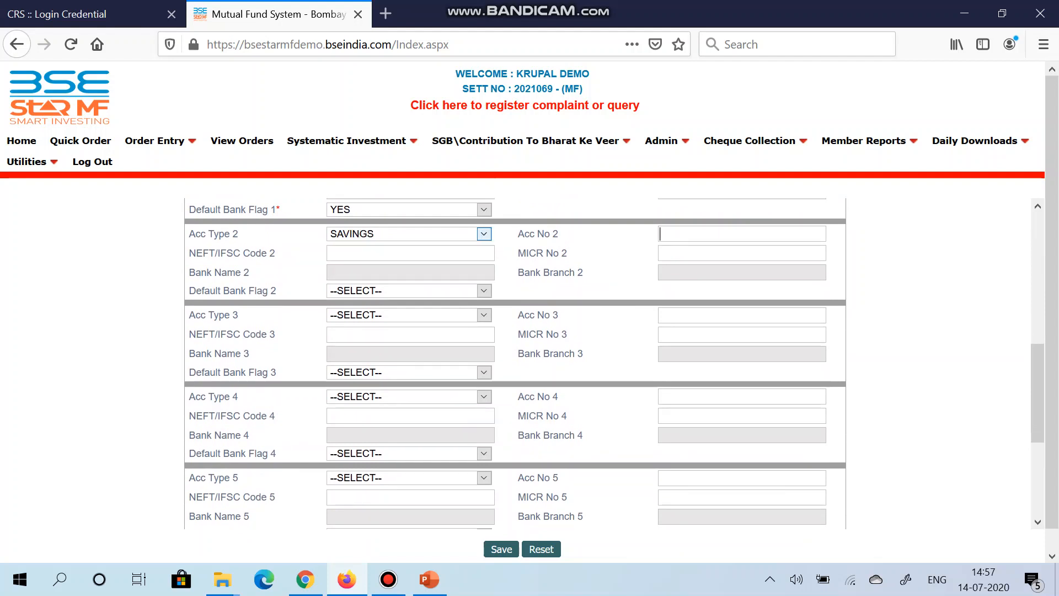
key("Tab")
Step: Enter IBKL0000183 as the second account's NEFT/IFSC code and set its default bank flag to NO
type("IBKL")
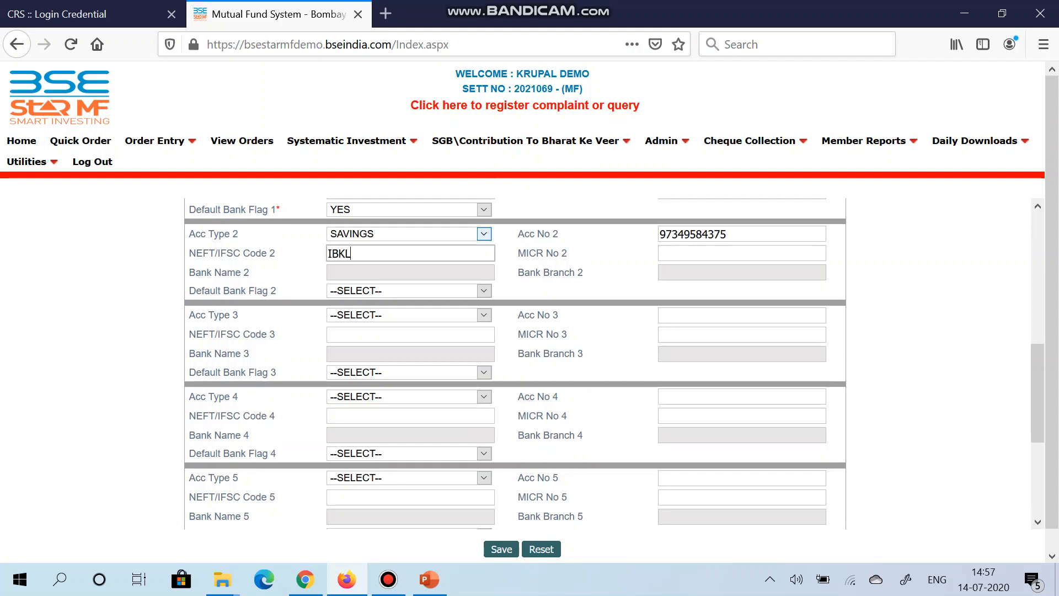
type("0000183")
key("Tab")
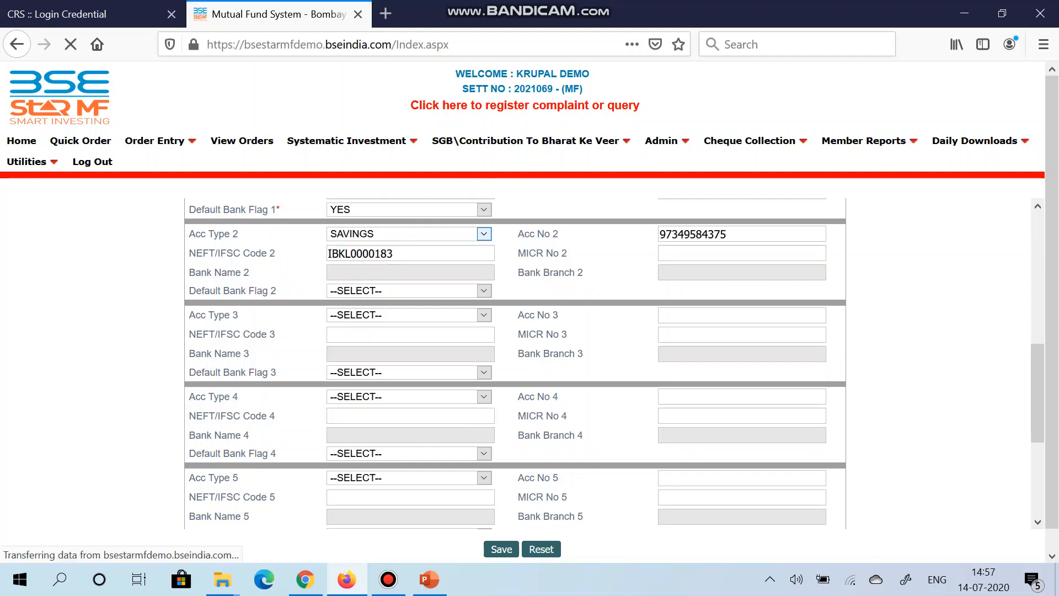
scroll(514, 363, "down", 5)
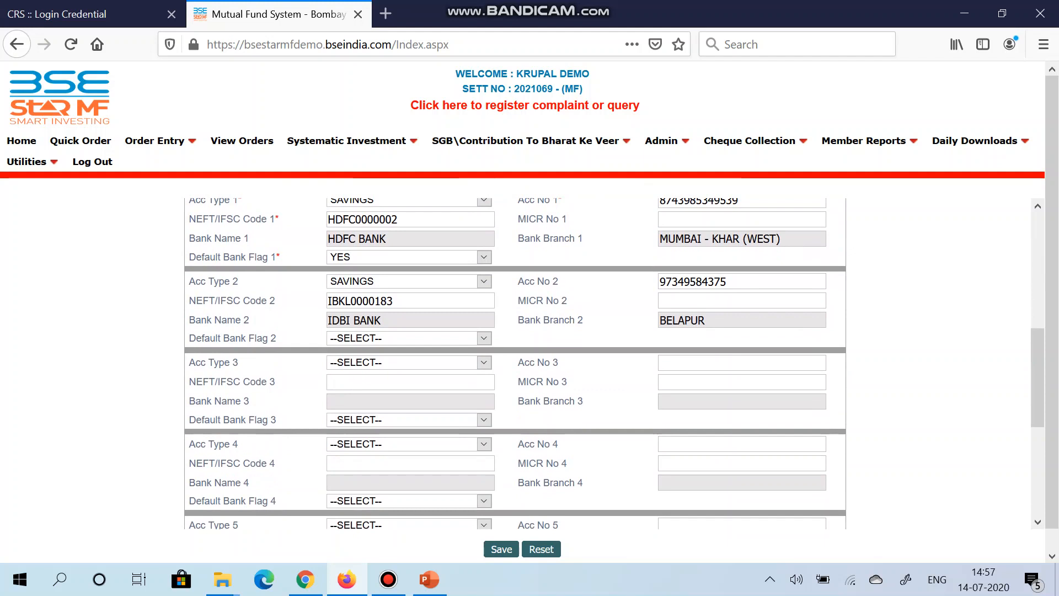
left_click(408, 338)
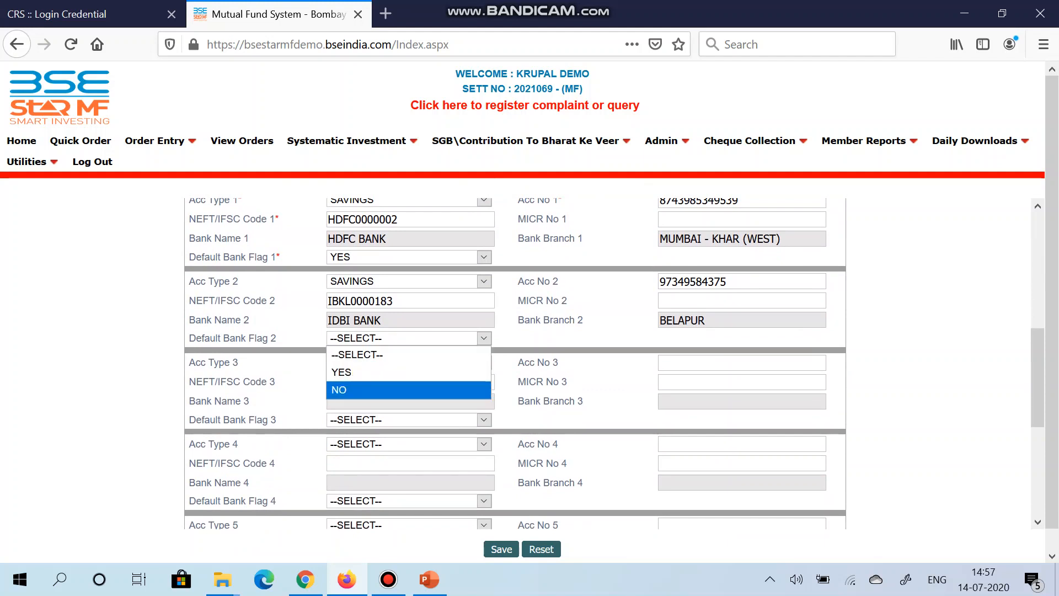
key("Return")
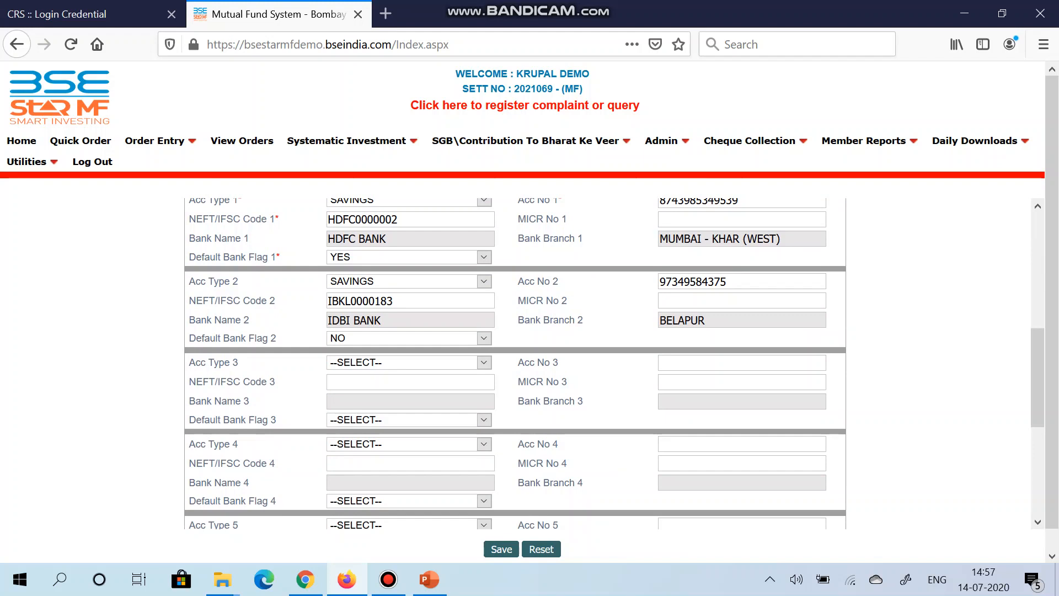
Step: Fill in the client's three address lines in the Address Details (India) section
scroll(514, 363, "down", 8)
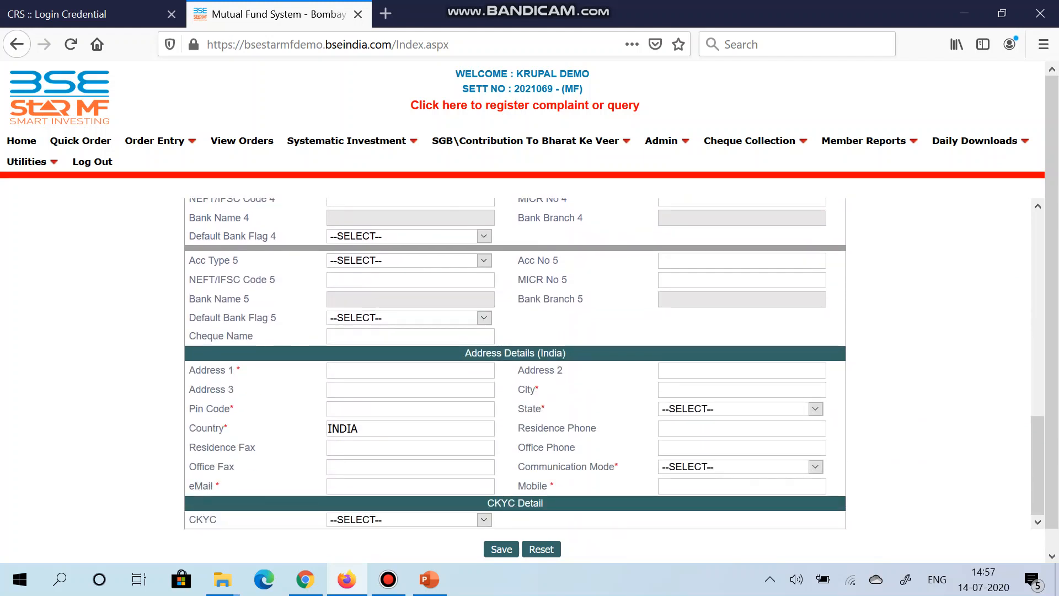
type("17TH FLOOR")
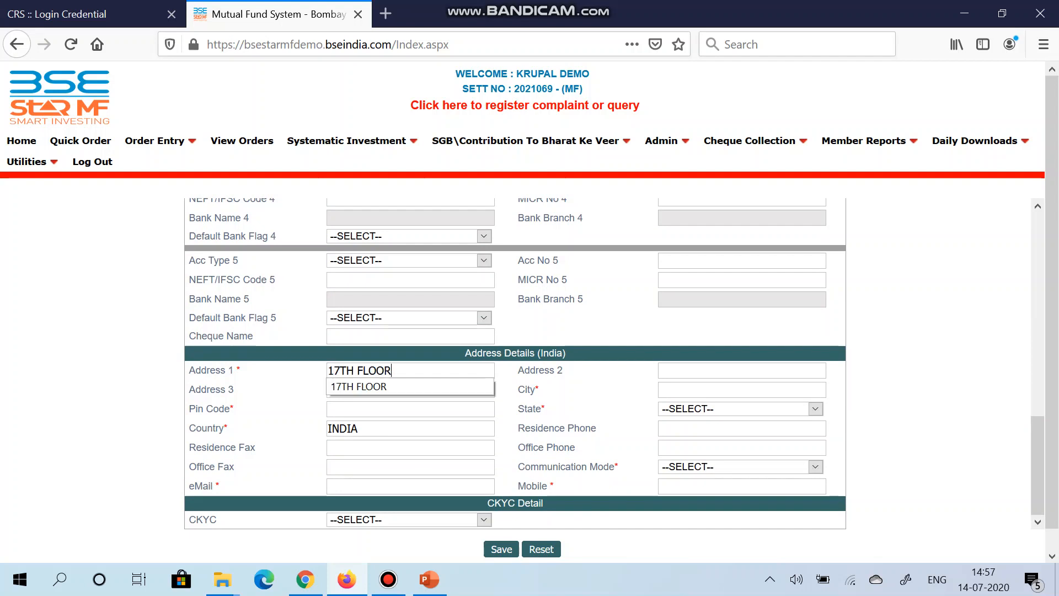
key("Tab")
type("P.")
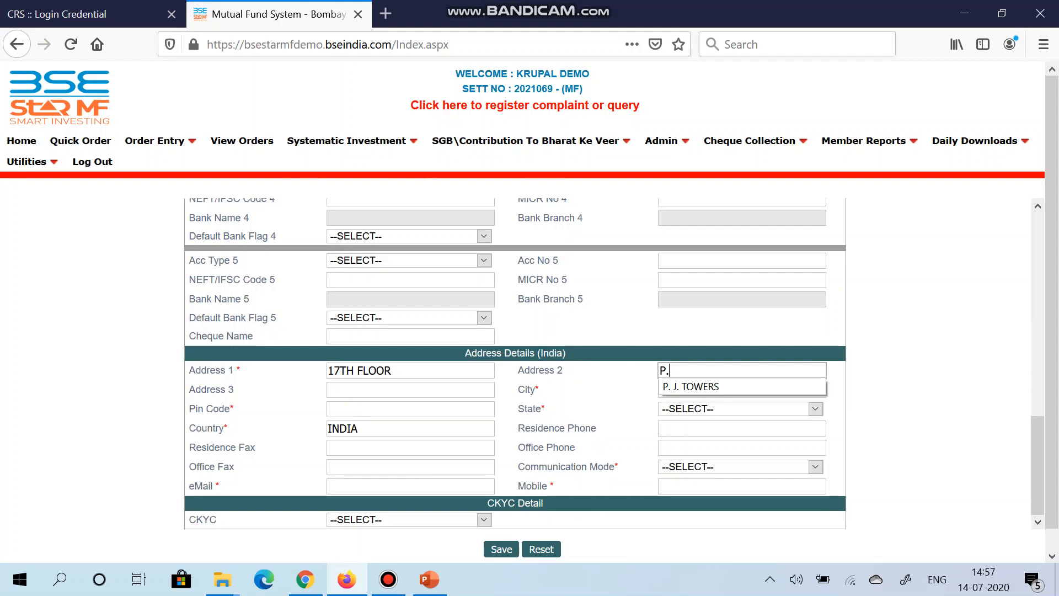
key("Down")
key("Tab")
type("DALAL")
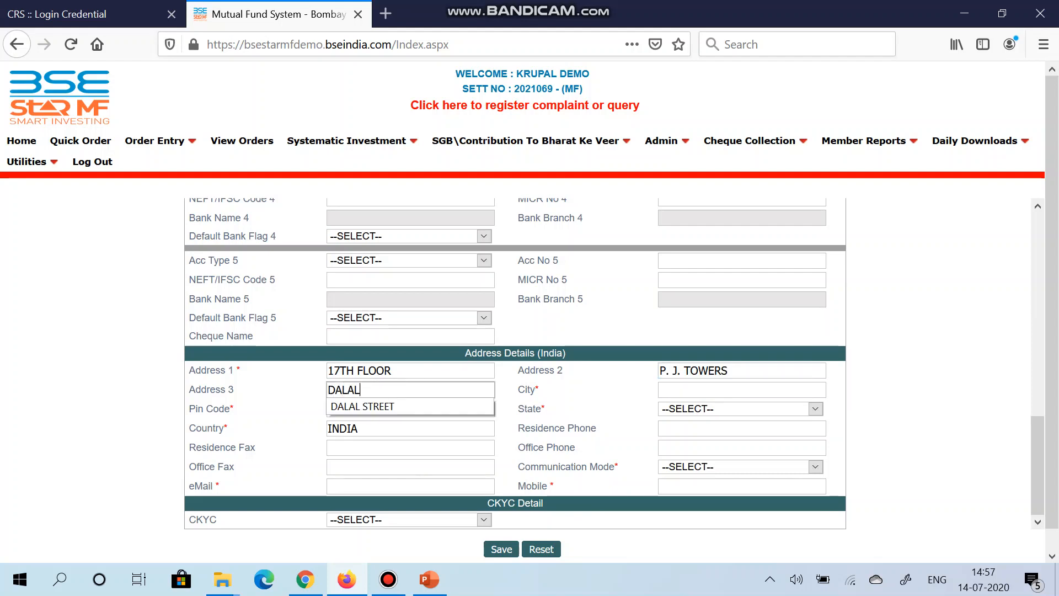
key("Down")
key("Tab")
Step: Enter the client's city and postal pin code, and set the state to MAHARASHTRA
type("M")
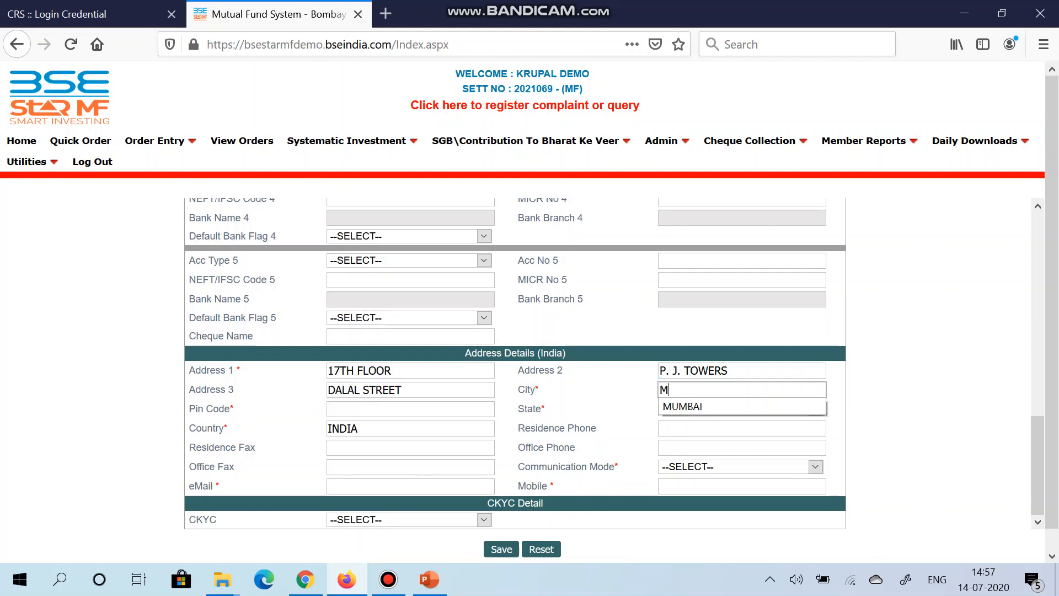
type("UMBAI")
key("Tab")
type("400001")
key("Tab")
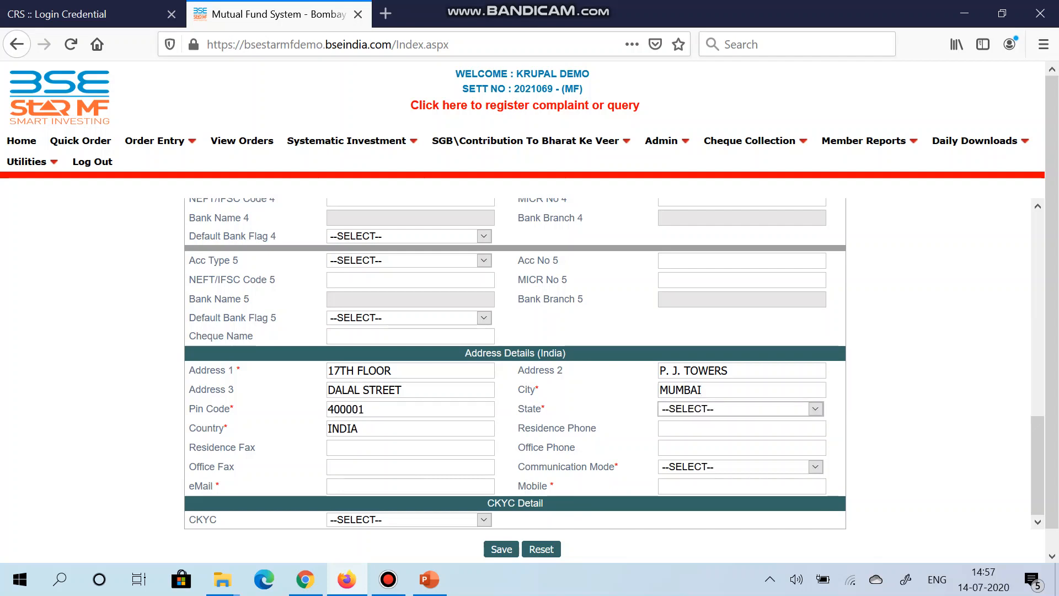
key("m")
key("alt+Down")
key("Return")
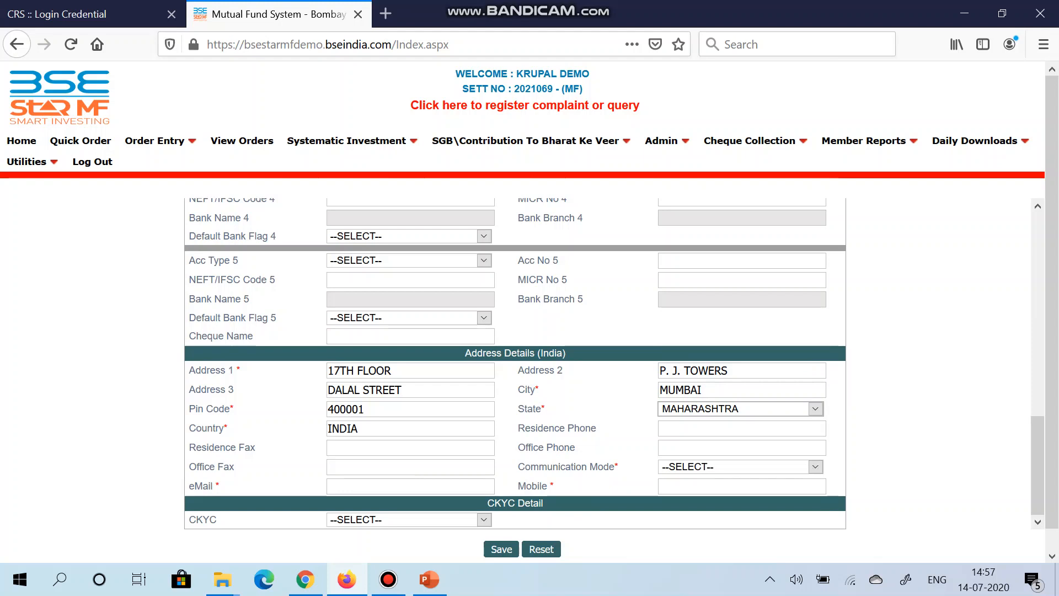
Step: Set the communication mode in the client's address details to EMAIL
left_click(815, 467)
key("Down")
key("Down")
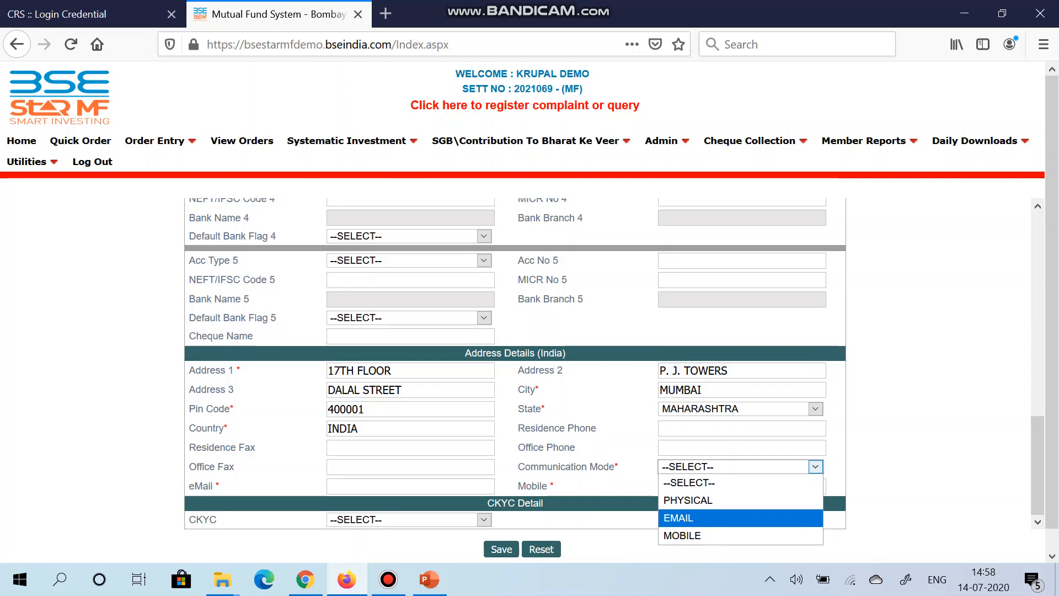
key("Return")
key("Tab")
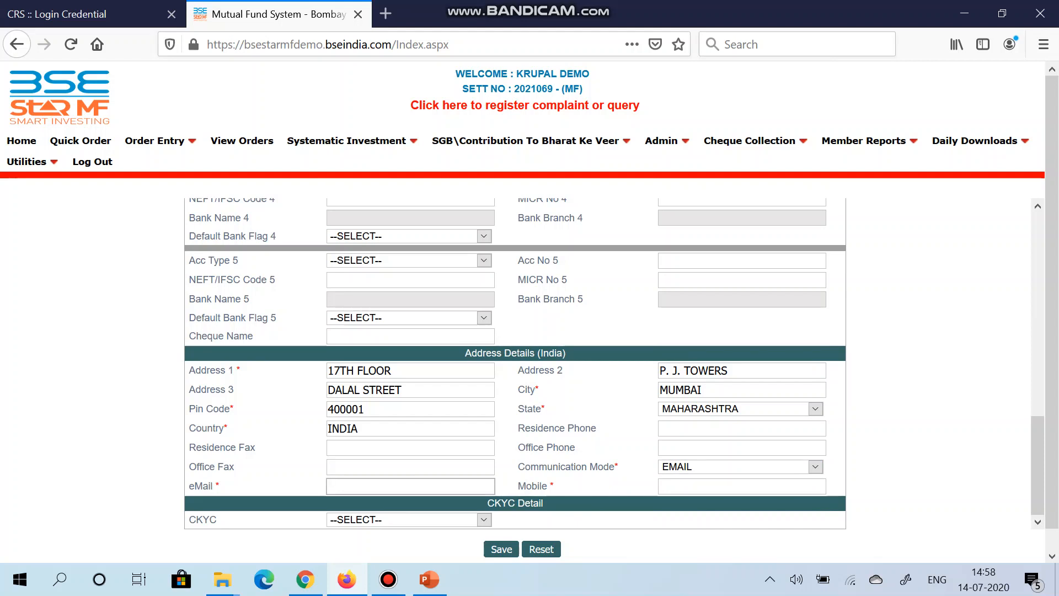
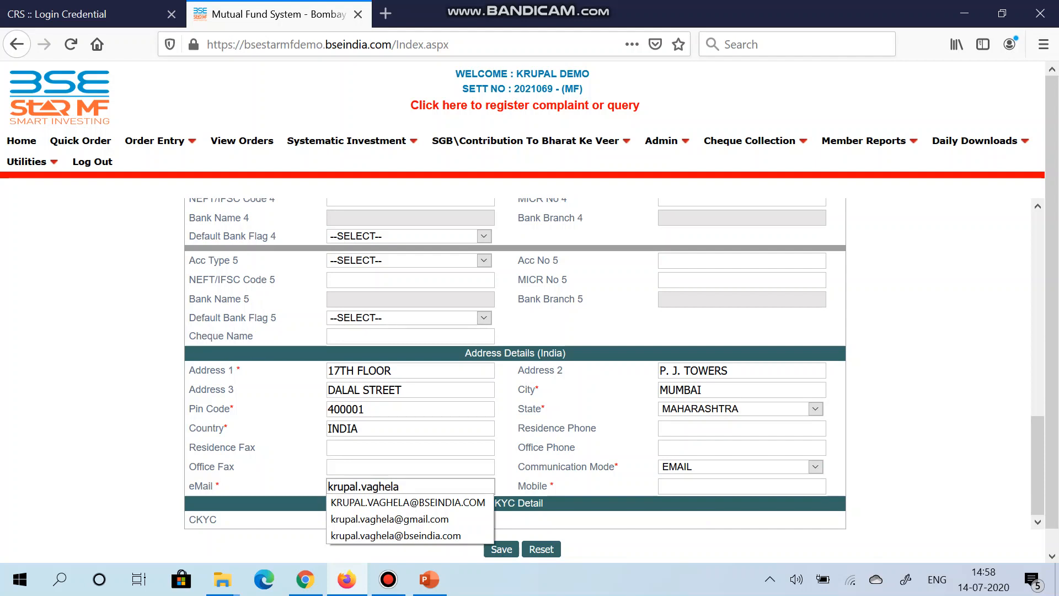
Step: Fill in the client's e-mail address in the Address Details (India) section
key("Down")
key("Down")
key("Tab")
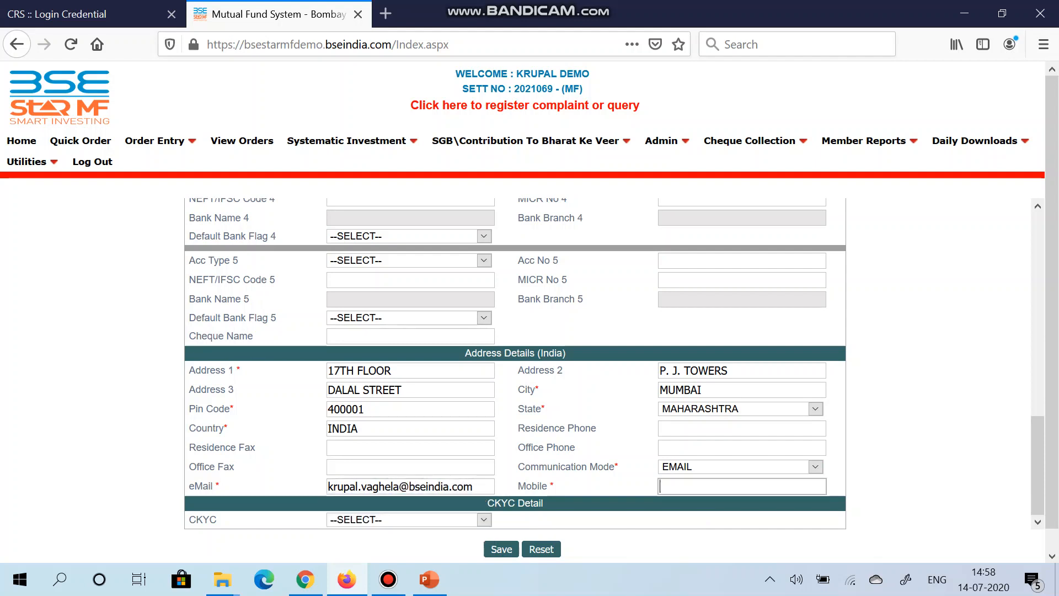
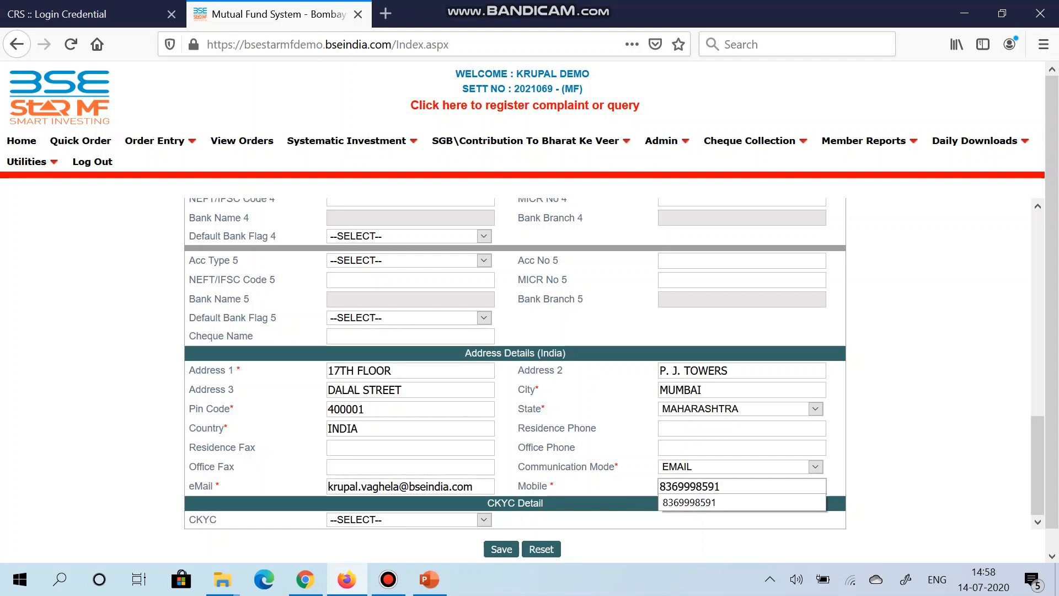
Step: Set the CKYC option in the CKYC Detail section to NO
scroll(530, 309, "down", 1)
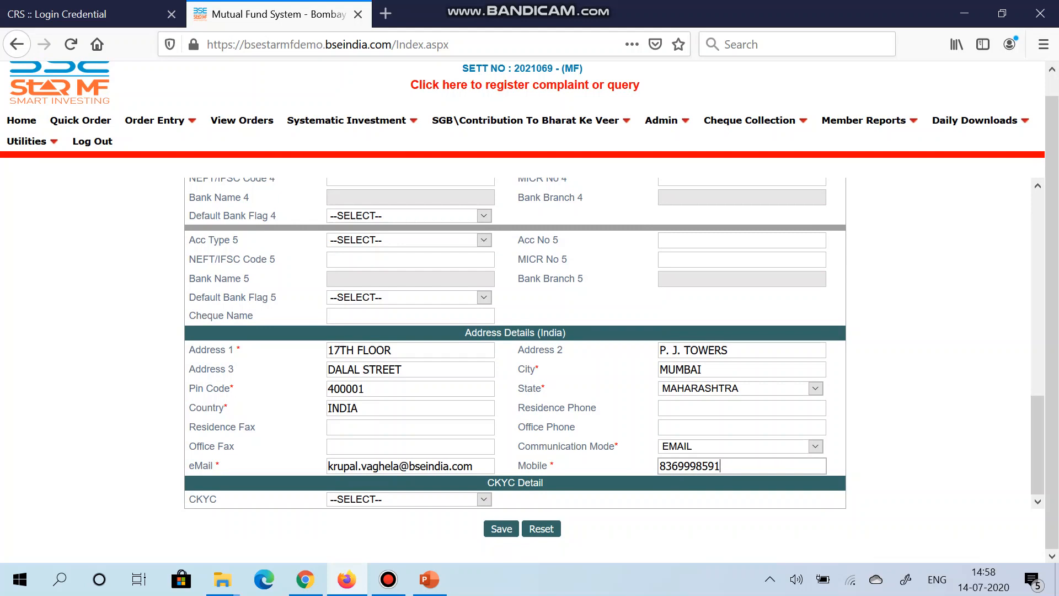
left_click(409, 499)
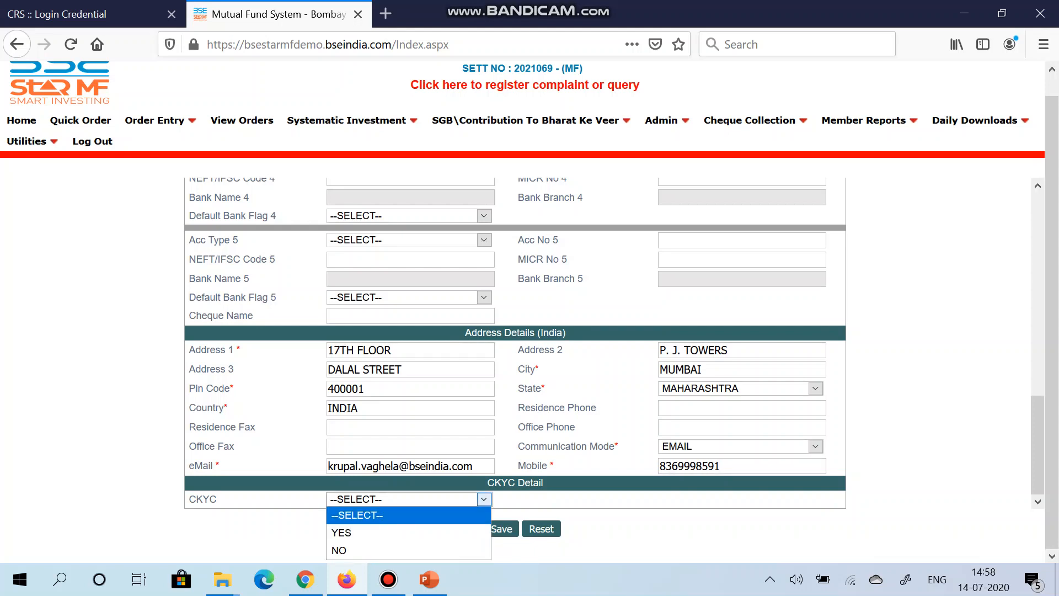
left_click(409, 550)
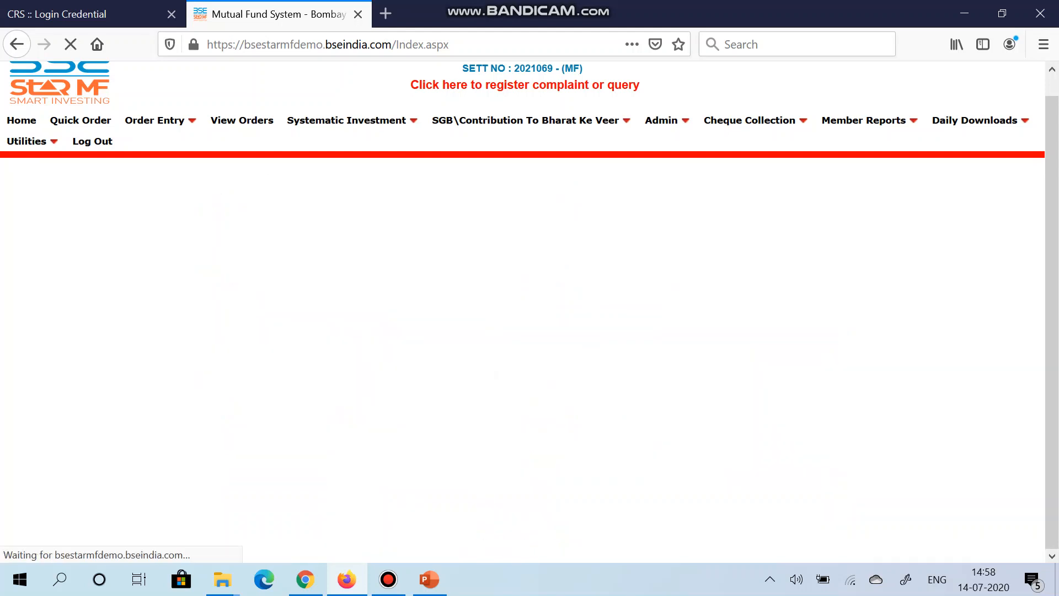
scroll(515, 364, "down", 1)
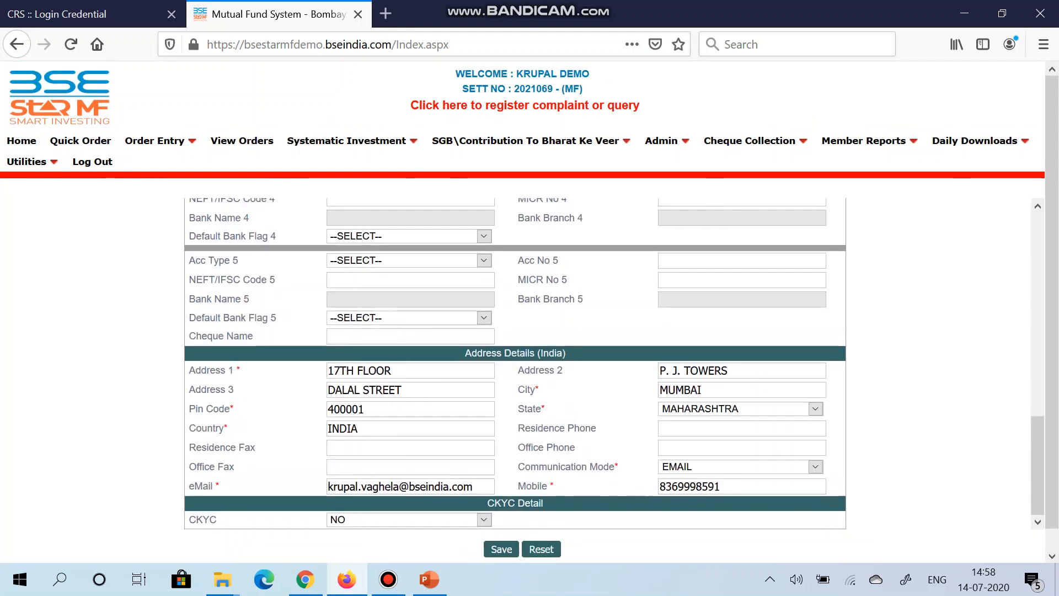
scroll(514, 364, "down", 1)
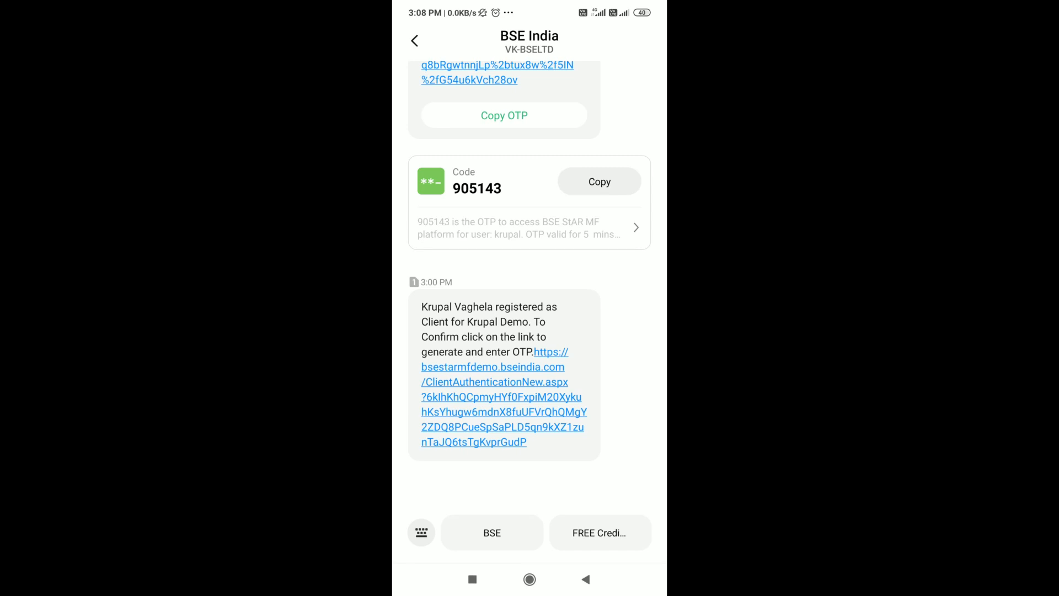
Step: Open the confirmation link in the BSE StAR MF registration message and accept the displayed client registration details
left_click(520, 394)
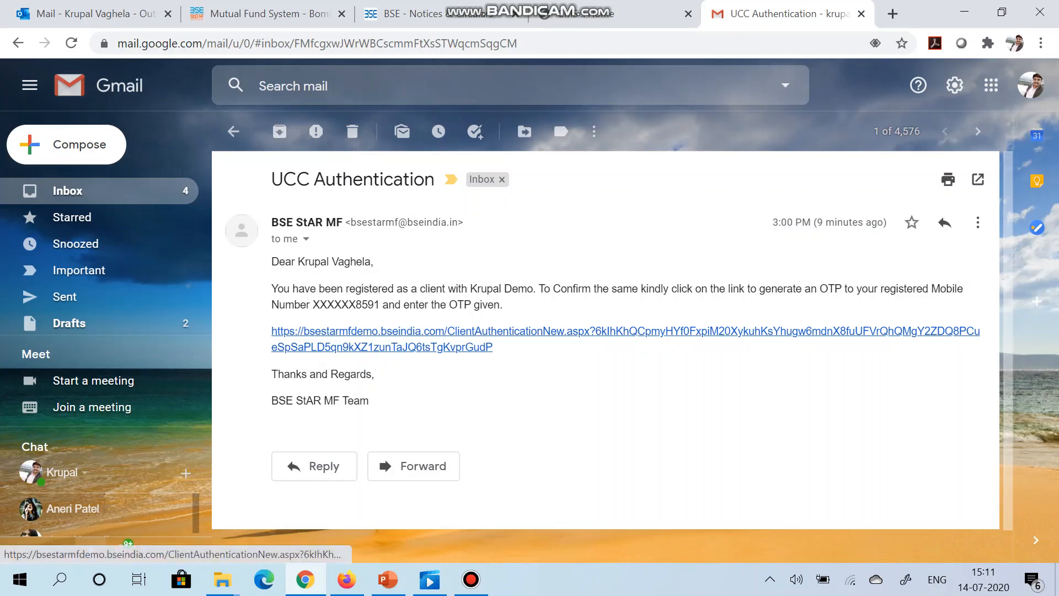
left_click(606, 331)
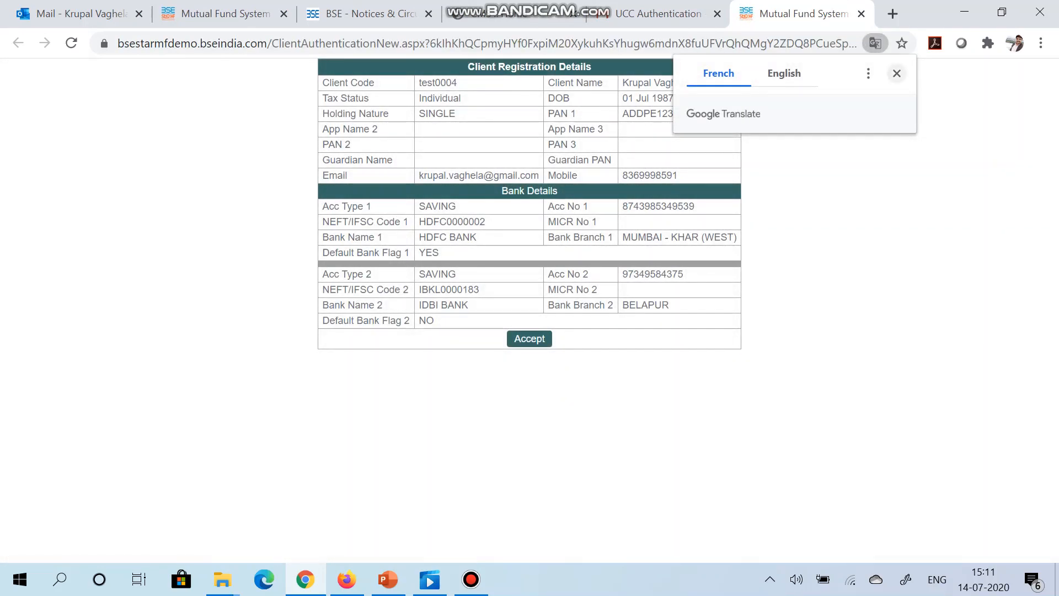
left_click(896, 74)
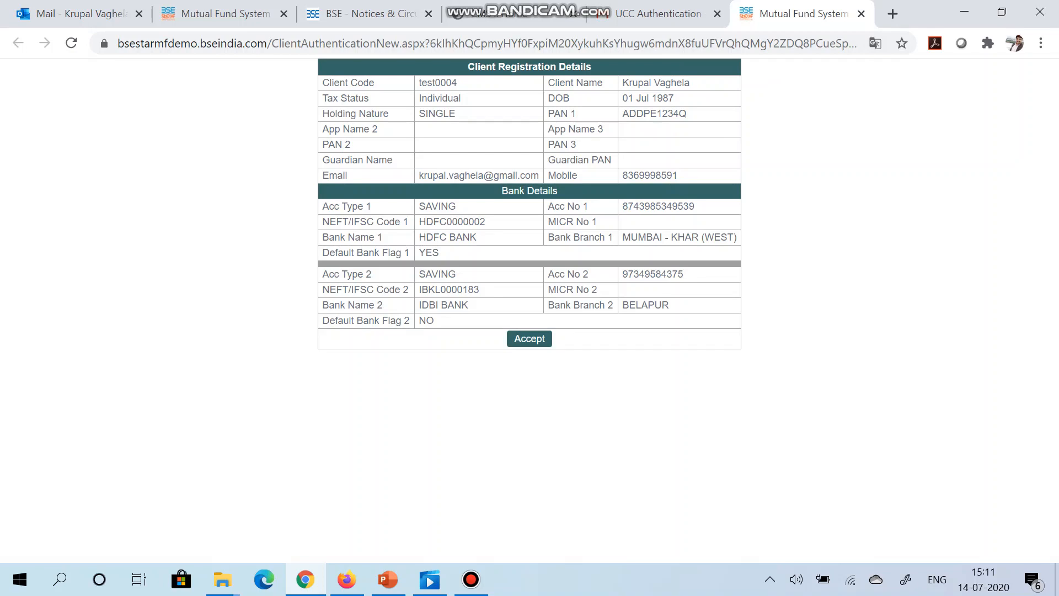
left_click(529, 339)
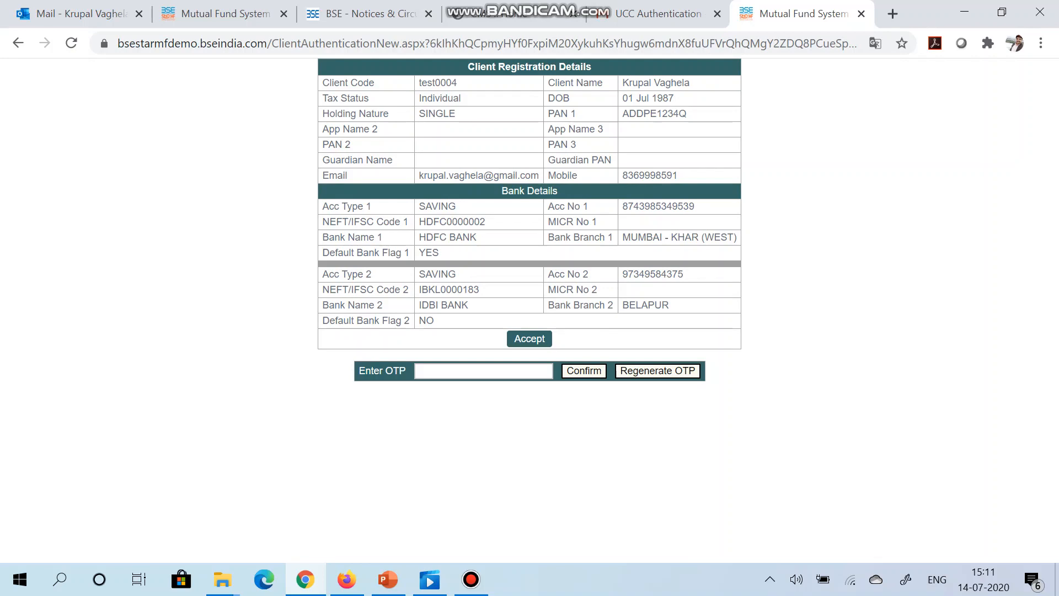
Step: Switch to Gmail and open the newest UCC Authentication message from BSE StAR MF to read the verification code
left_click(657, 14)
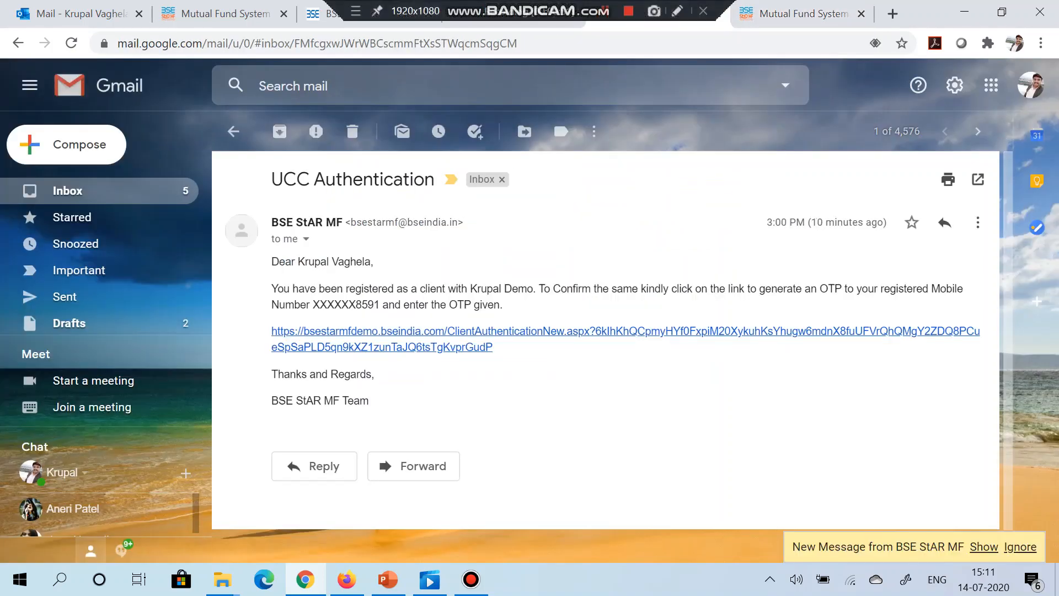
left_click(67, 191)
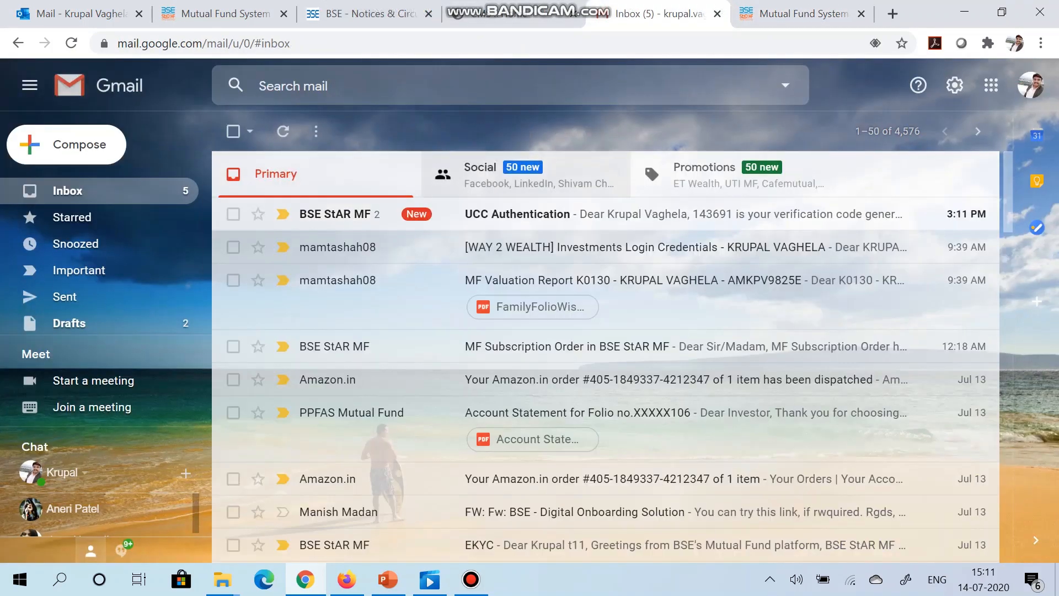
left_click(552, 213)
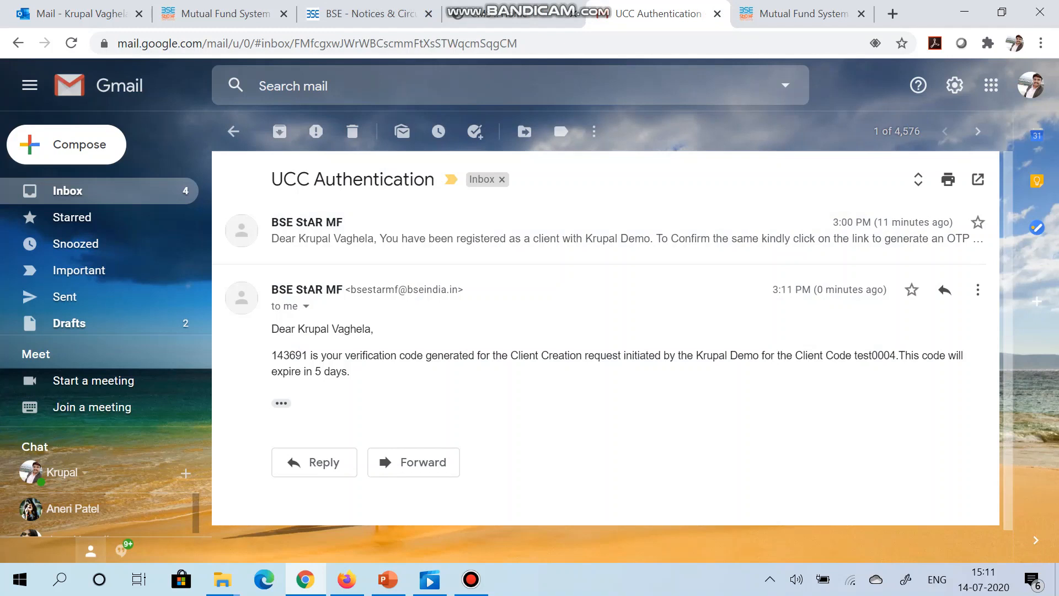
Step: Return to the client authentication page, enter the e-mailed verification code in the OTP field, and confirm the registration
left_click(802, 14)
left_click(483, 371)
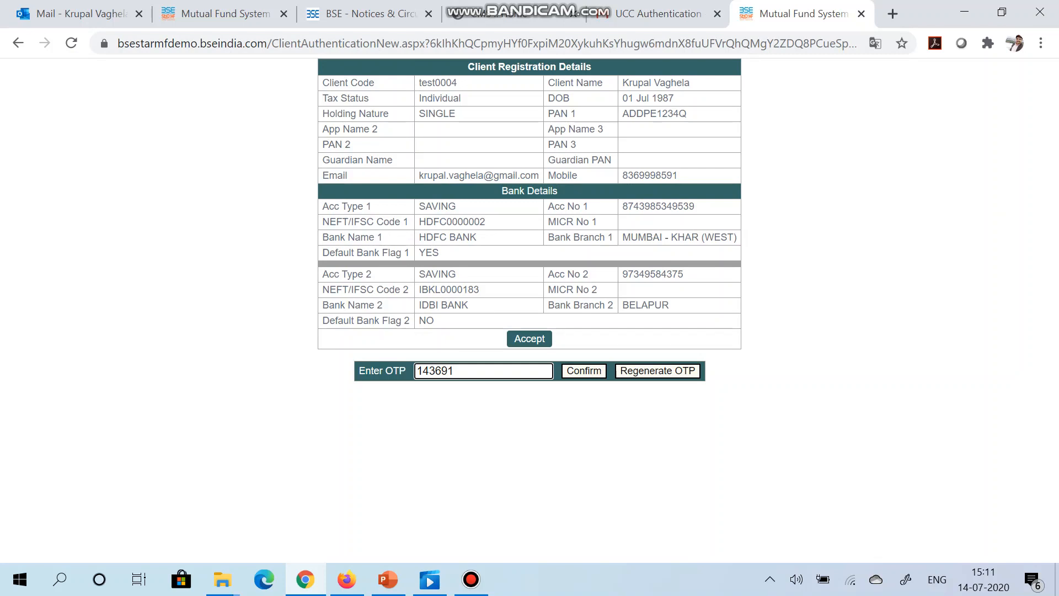
key("Return")
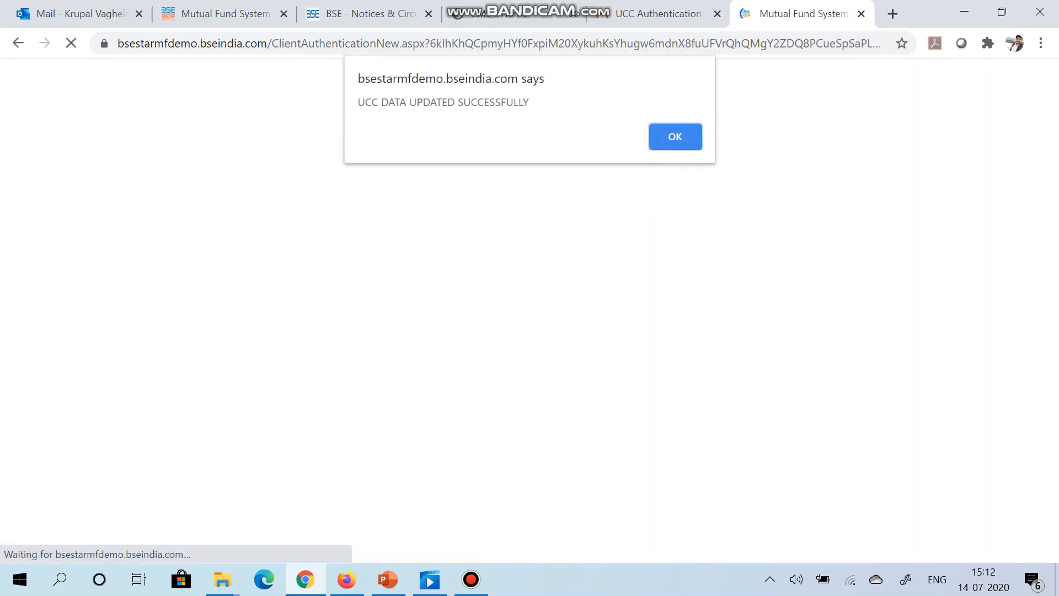
key("Return")
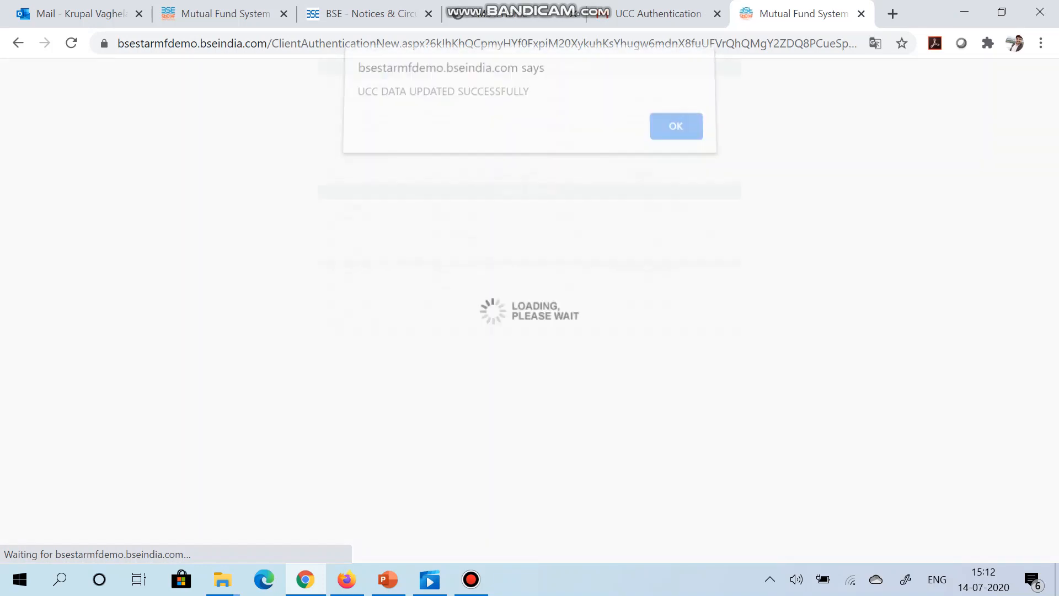